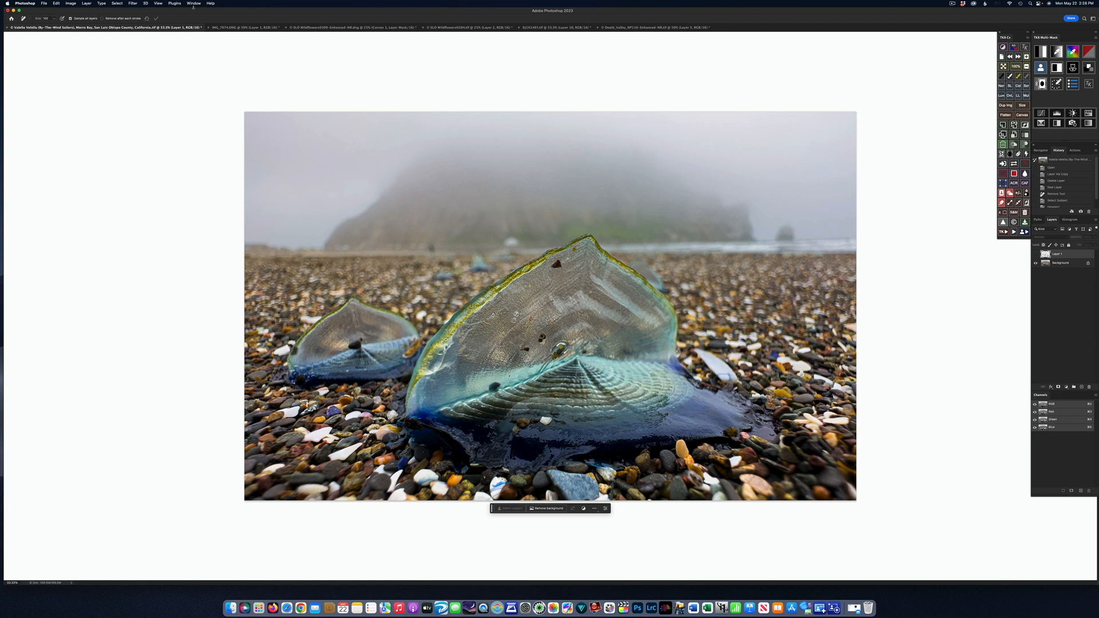
Display the Tools bar in the workspace.
{"action": "left_click", "coordinate": [156, 4]}
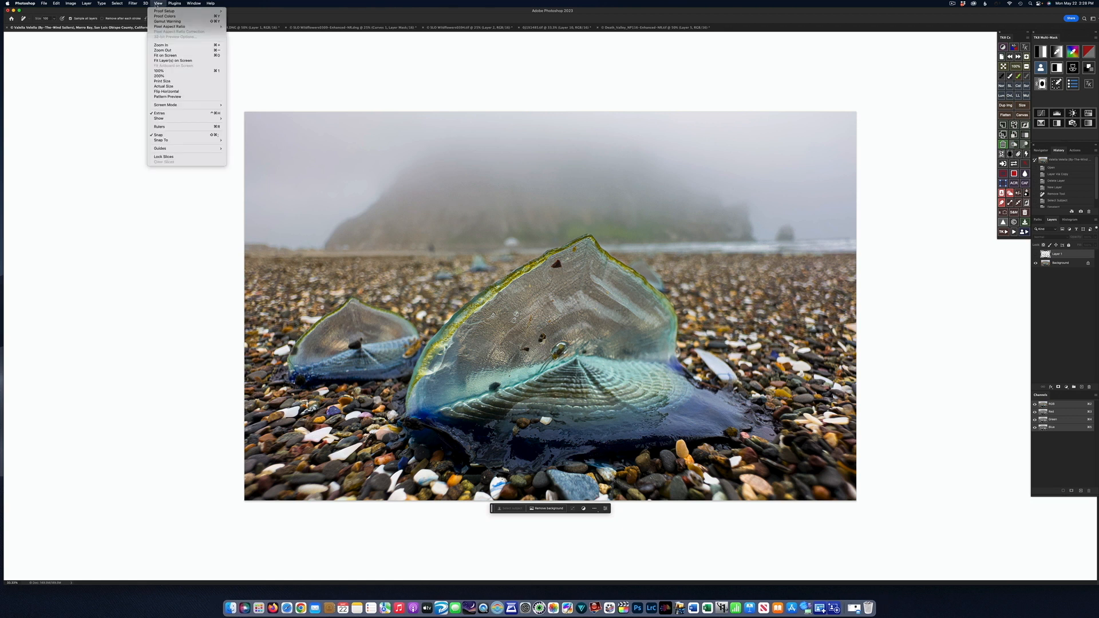
{"action": "mouse_move", "coordinate": [194, 4]}
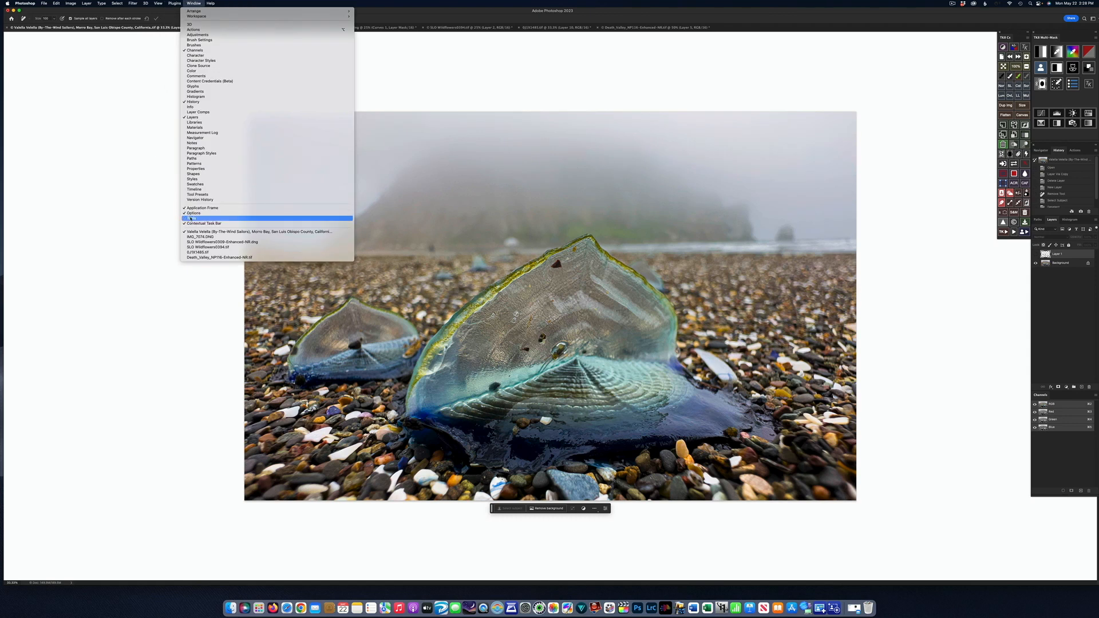
{"action": "left_click", "coordinate": [190, 219]}
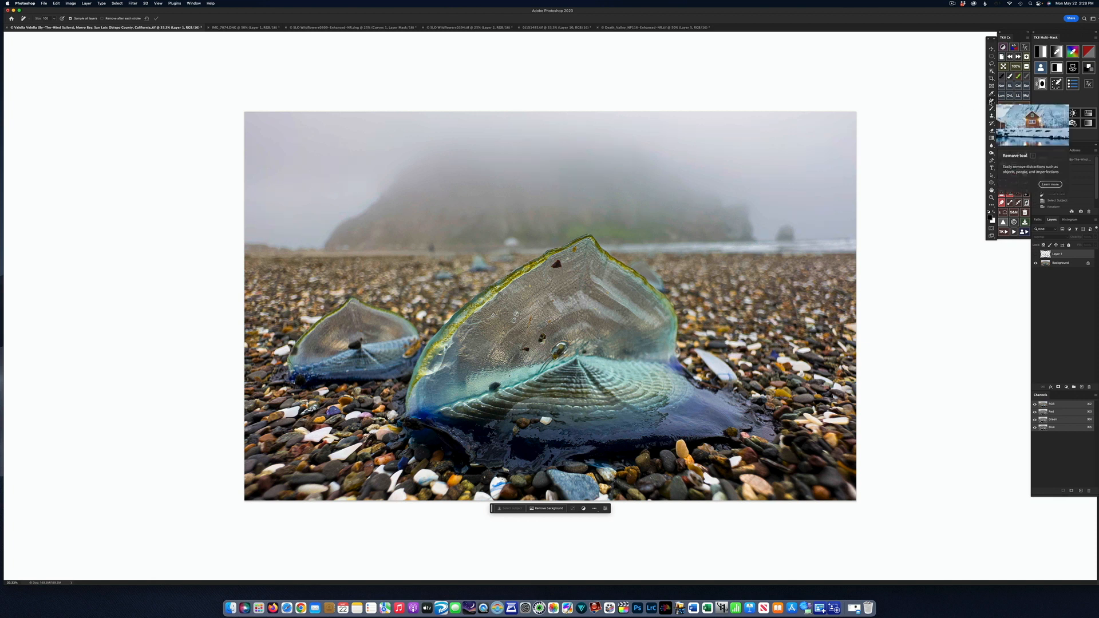
Activate the Remove Tool from the healing tools group.
{"action": "left_click", "coordinate": [992, 101]}
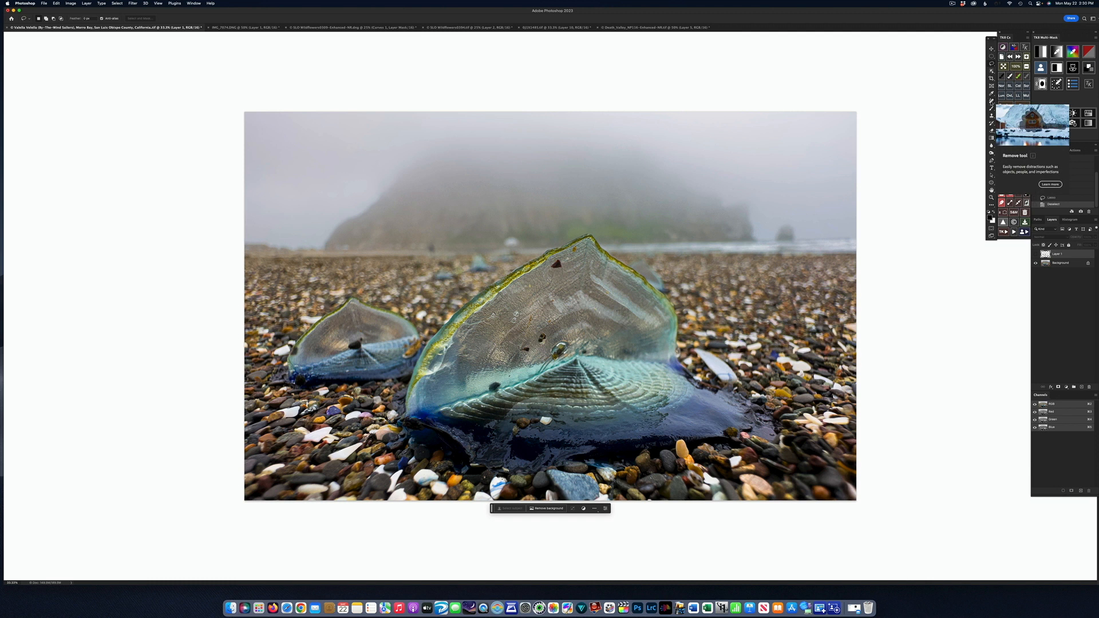
{"action": "left_click", "coordinate": [991, 101]}
{"action": "right_click", "coordinate": [991, 102]}
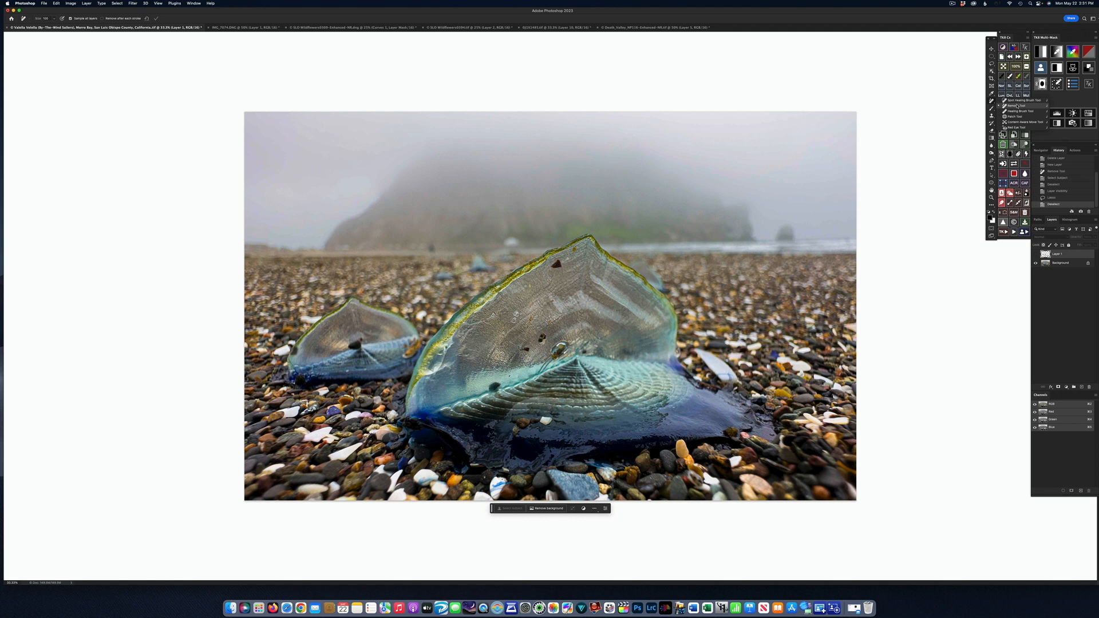
{"action": "left_click", "coordinate": [1017, 106]}
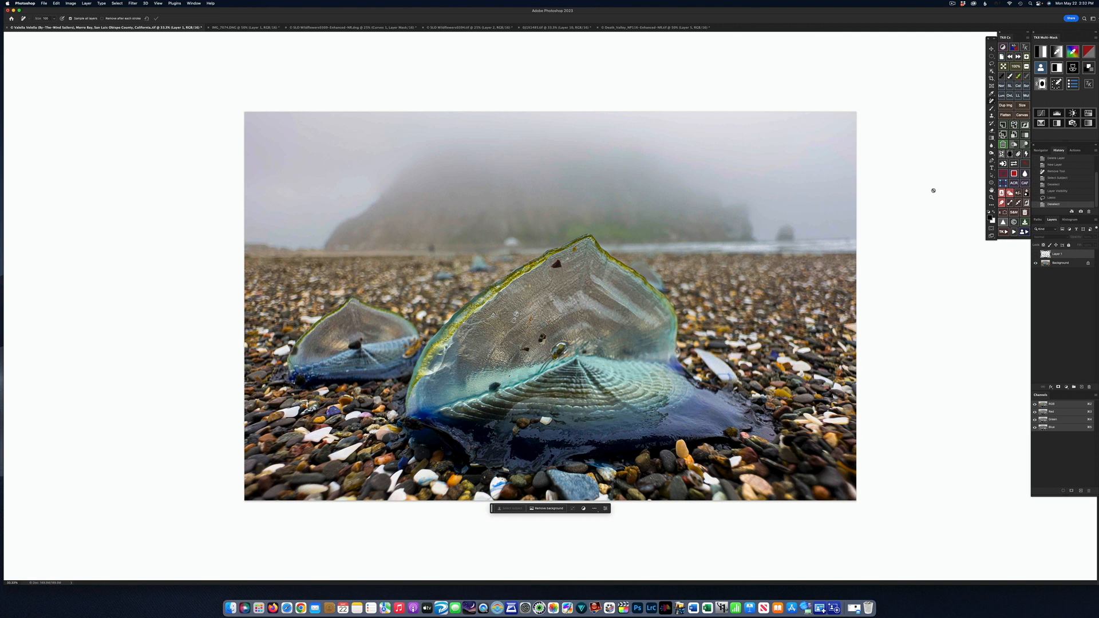
Toggle Layer 1's visibility to compare the beach photo before and after retouching, leaving the layer hidden.
{"action": "left_click", "coordinate": [1036, 255]}
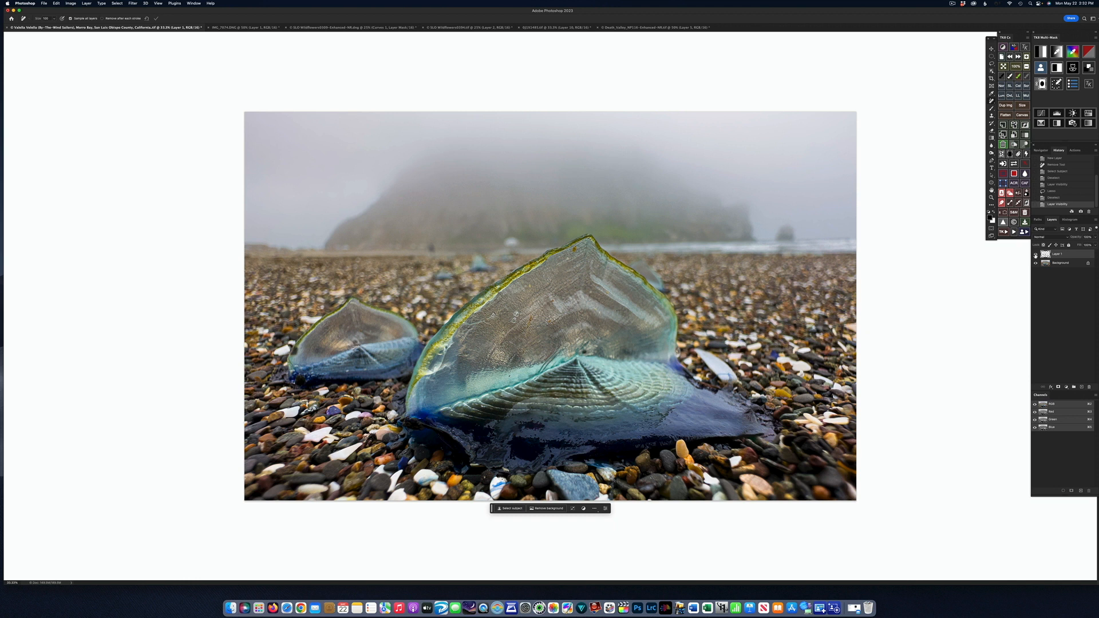
{"action": "left_click", "coordinate": [1036, 255]}
{"action": "left_click", "coordinate": [1036, 255]}
{"action": "mouse_move", "coordinate": [1073, 255]}
{"action": "left_mouse_down"}
{"action": "mouse_move", "coordinate": [1080, 383]}
{"action": "mouse_move", "coordinate": [1080, 255]}
{"action": "mouse_move", "coordinate": [1051, 253]}
{"action": "left_mouse_up"}
{"action": "left_click", "coordinate": [1036, 255]}
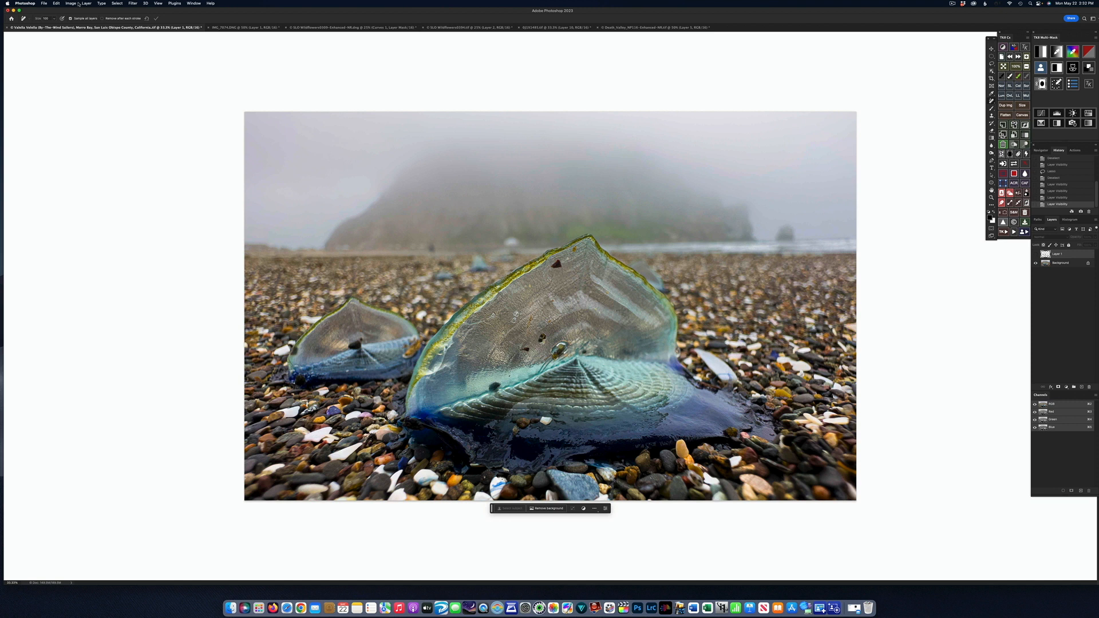
Create a new empty layer above Layer 1 with the default settings.
{"action": "left_click", "coordinate": [87, 4]}
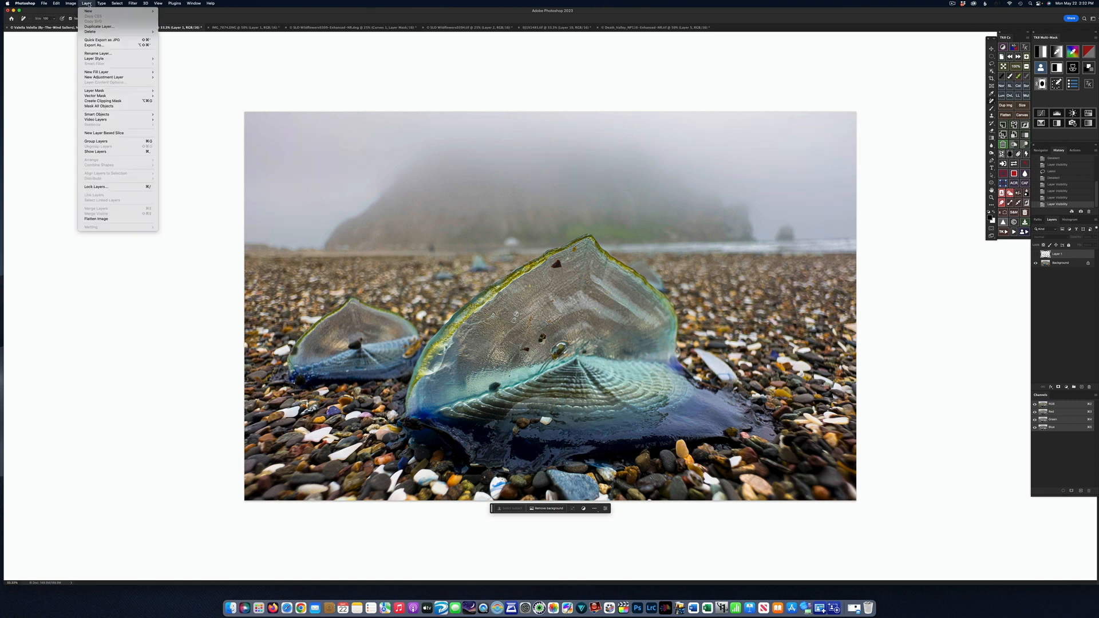
{"action": "mouse_move", "coordinate": [91, 11]}
{"action": "left_click", "coordinate": [168, 11]}
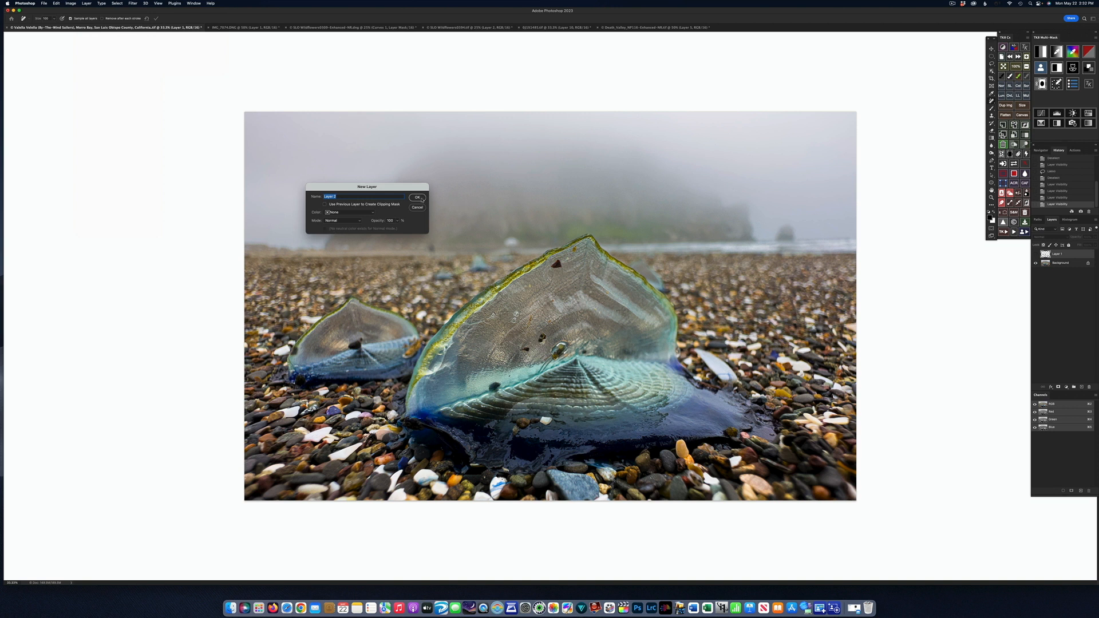
{"action": "left_click", "coordinate": [422, 199]}
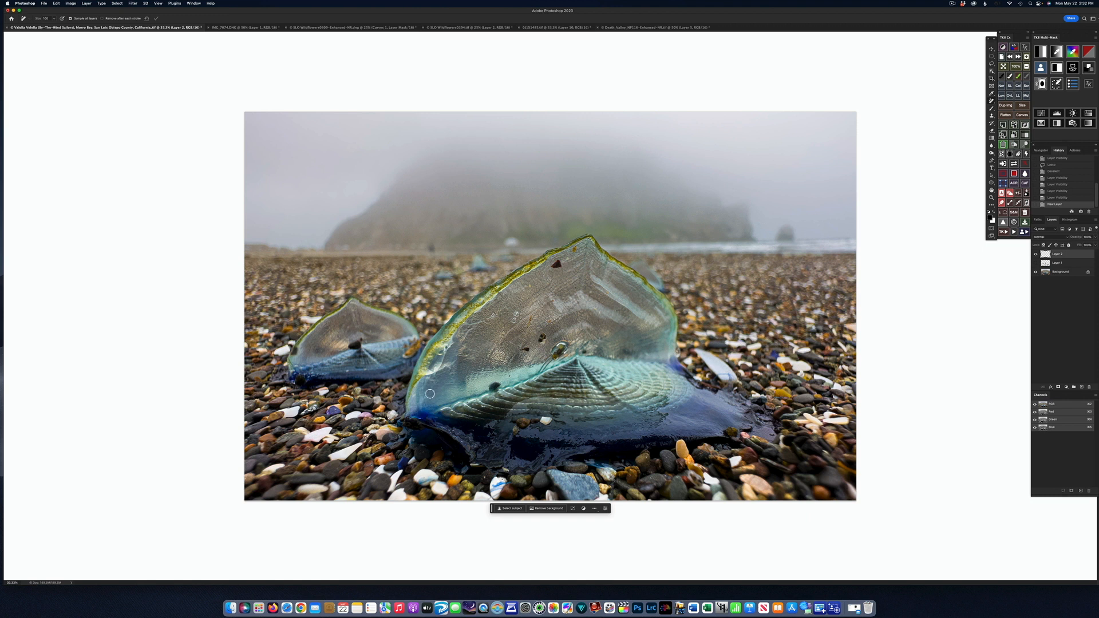
Adjust the Remove Tool's brush size and remove the dark spot from the lower left part of the large Velella's sail.
{"action": "key", "text": "bracketright"}
{"action": "key", "text": "bracketright"}
{"action": "key", "text": "bracketright"}
{"action": "key", "text": "bracketright"}
{"action": "key", "text": "bracketright"}
{"action": "key", "text": "bracketleft"}
{"action": "key", "text": "bracketleft"}
{"action": "key", "text": "bracketleft"}
{"action": "key", "text": "bracketleft"}
{"action": "left_click_drag", "start_coordinate": [502, 384], "coordinate": [487, 388]}
{"action": "key", "text": "ctrl+Up"}
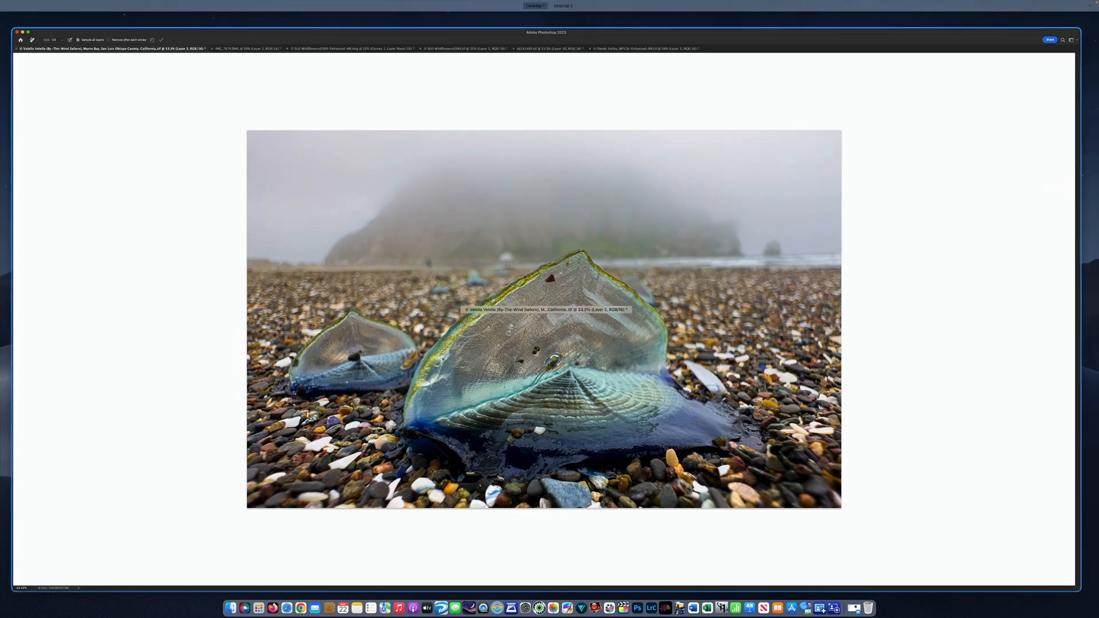
{"action": "left_click", "coordinate": [801, 321]}
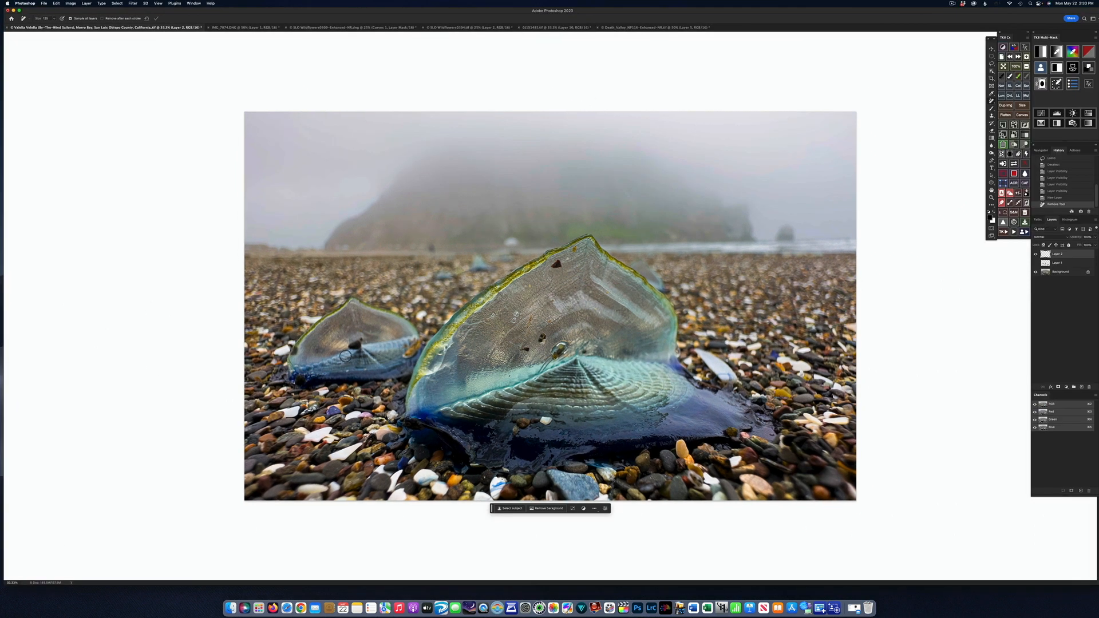
Paint over the remaining debris on both sails and the large Velella's blue base with a larger brush, remove it in one pass, and compare before and after.
{"action": "key", "text": "bracketright"}
{"action": "key", "text": "bracketright"}
{"action": "key", "text": "bracketright"}
{"action": "left_click_drag", "start_coordinate": [350, 348], "coordinate": [409, 350]}
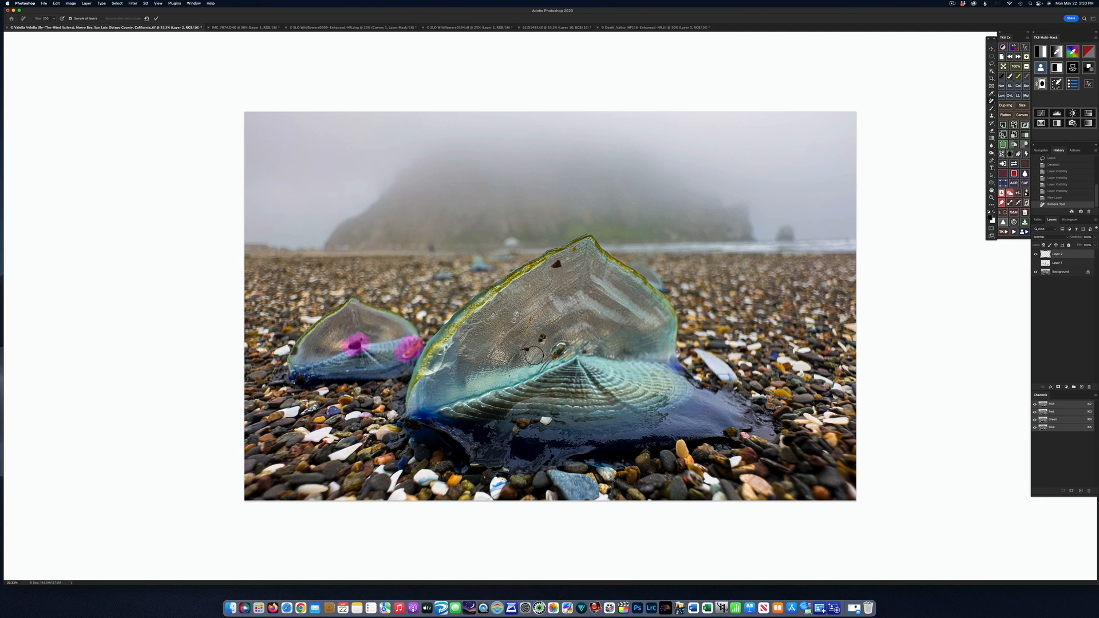
{"action": "mouse_move", "coordinate": [525, 353]}
{"action": "left_mouse_down"}
{"action": "mouse_move", "coordinate": [541, 336]}
{"action": "mouse_move", "coordinate": [561, 350]}
{"action": "left_mouse_up"}
{"action": "left_click_drag", "start_coordinate": [543, 264], "coordinate": [555, 265]}
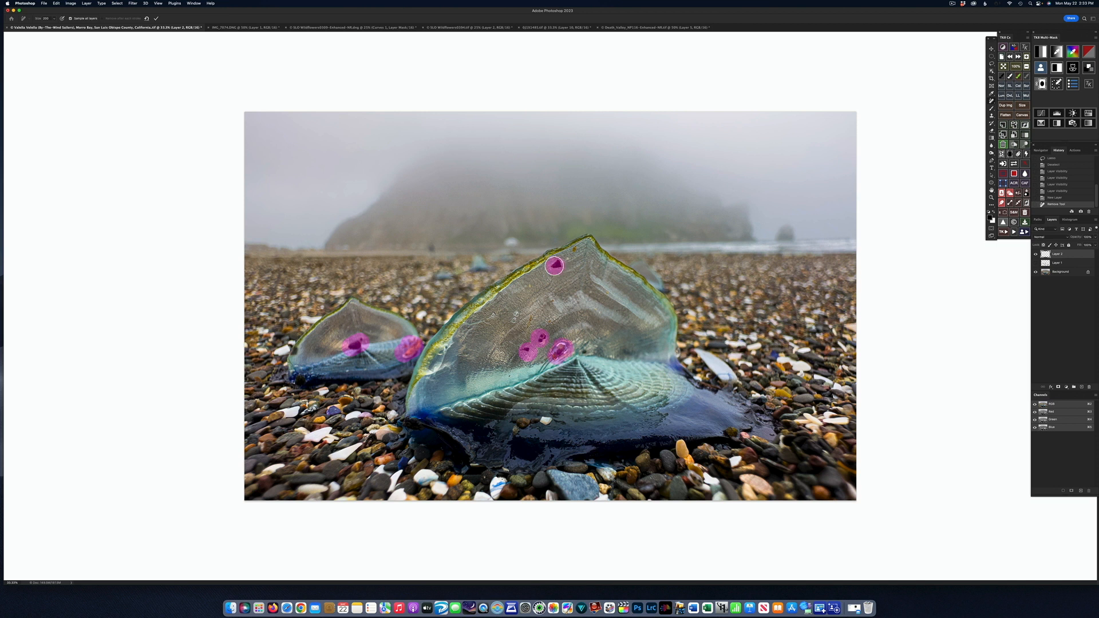
{"action": "mouse_move", "coordinate": [538, 421]}
{"action": "left_mouse_down"}
{"action": "mouse_move", "coordinate": [549, 420]}
{"action": "mouse_move", "coordinate": [517, 434]}
{"action": "left_mouse_up"}
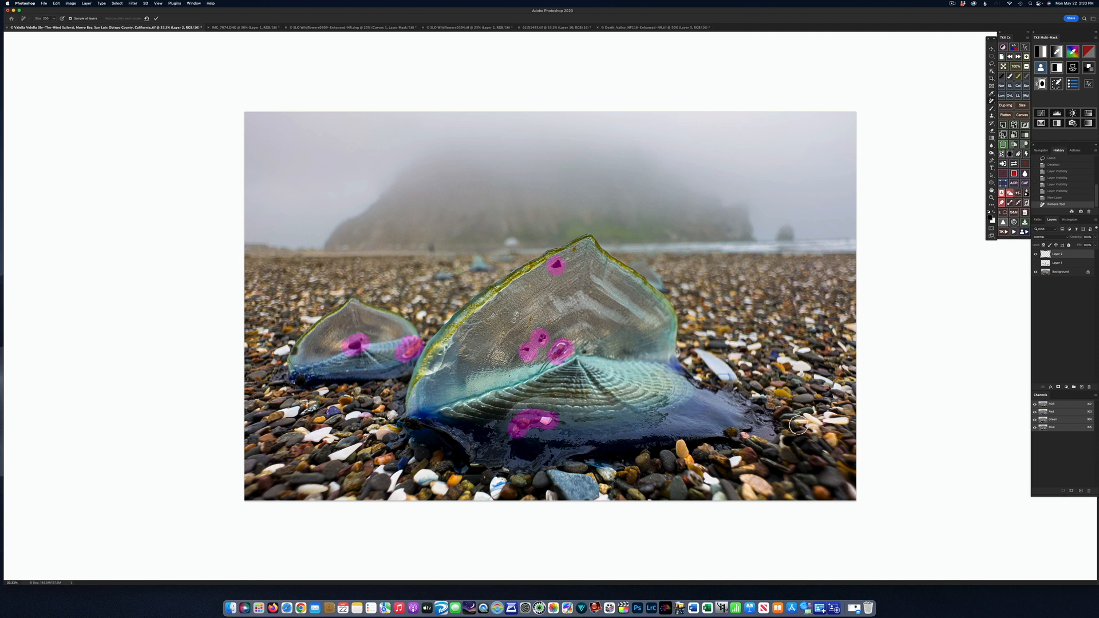
{"action": "mouse_move", "coordinate": [720, 429]}
{"action": "left_mouse_down"}
{"action": "mouse_move", "coordinate": [763, 440]}
{"action": "mouse_move", "coordinate": [769, 428]}
{"action": "mouse_move", "coordinate": [741, 429]}
{"action": "left_mouse_up"}
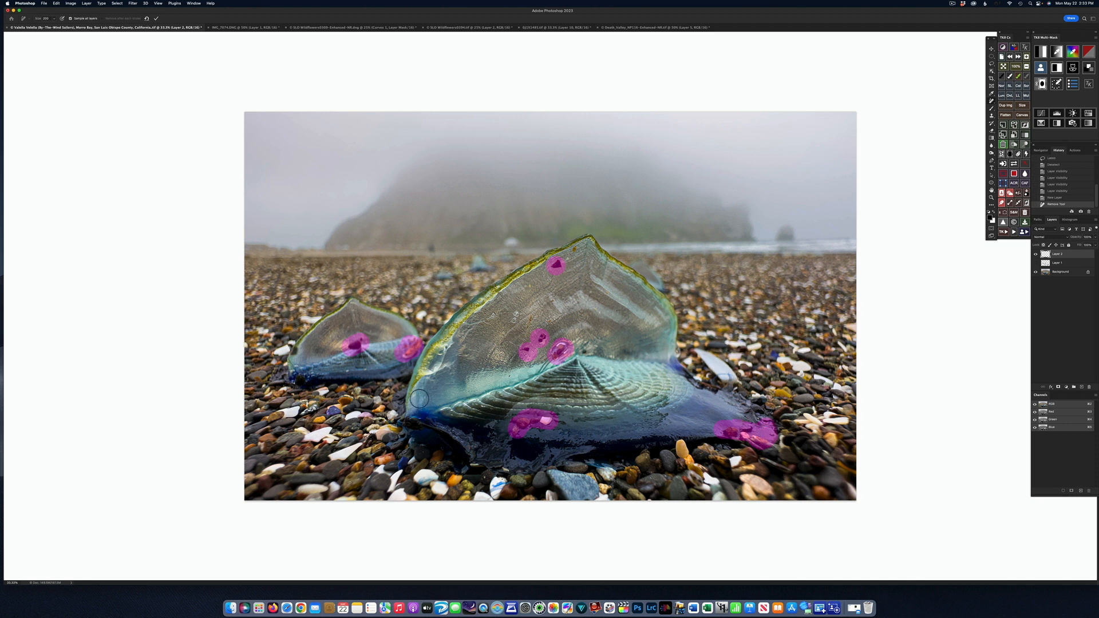
{"action": "left_click", "coordinate": [156, 19]}
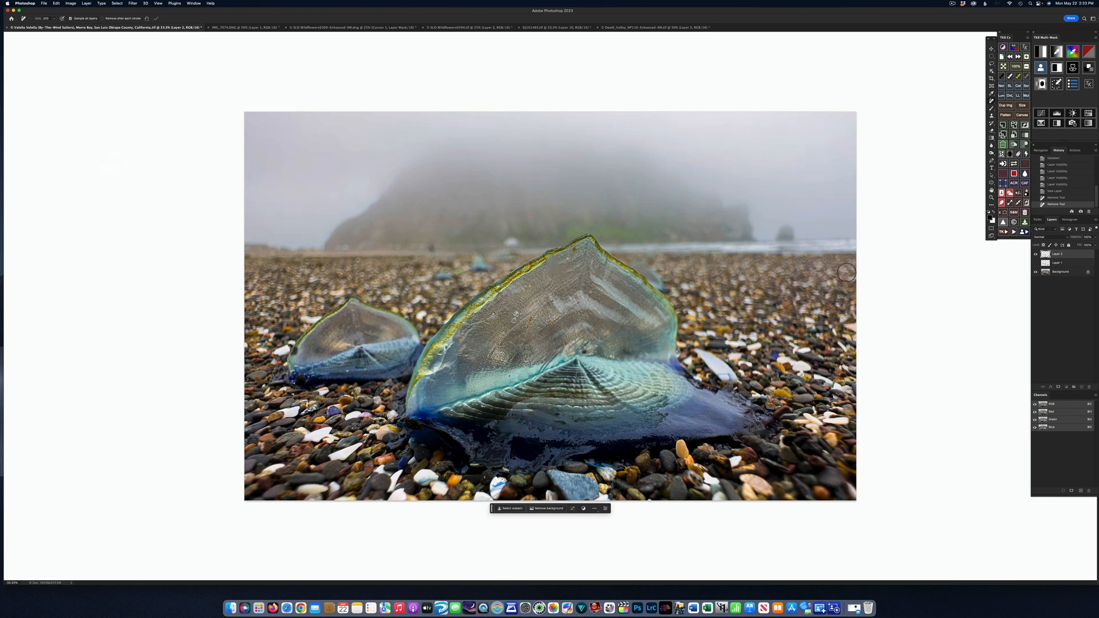
{"action": "left_click", "coordinate": [1035, 254]}
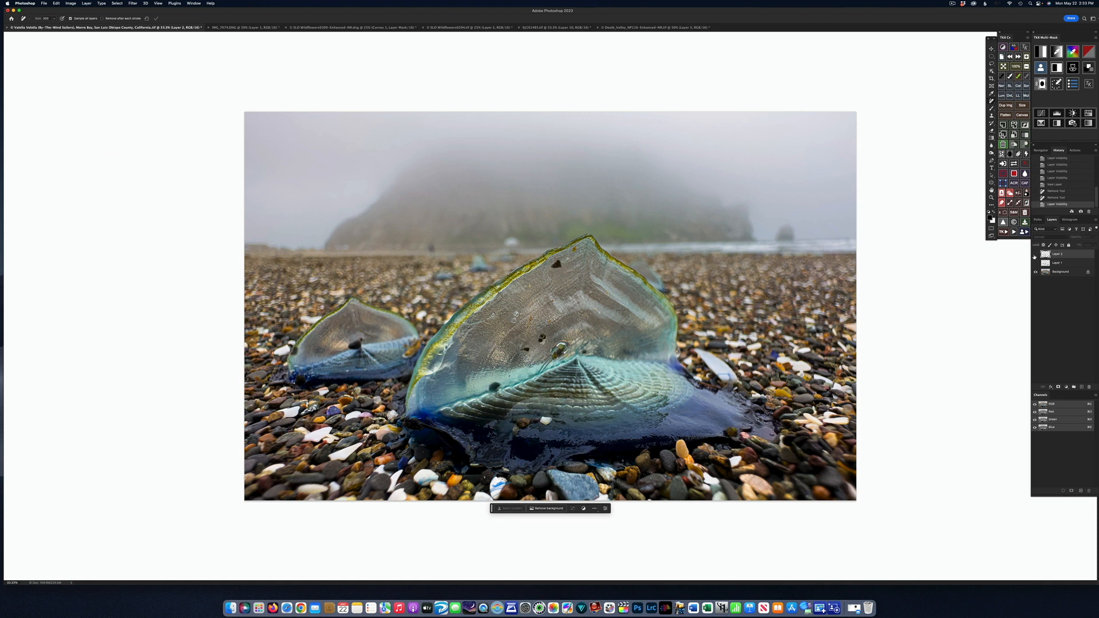
{"action": "left_click", "coordinate": [1035, 254]}
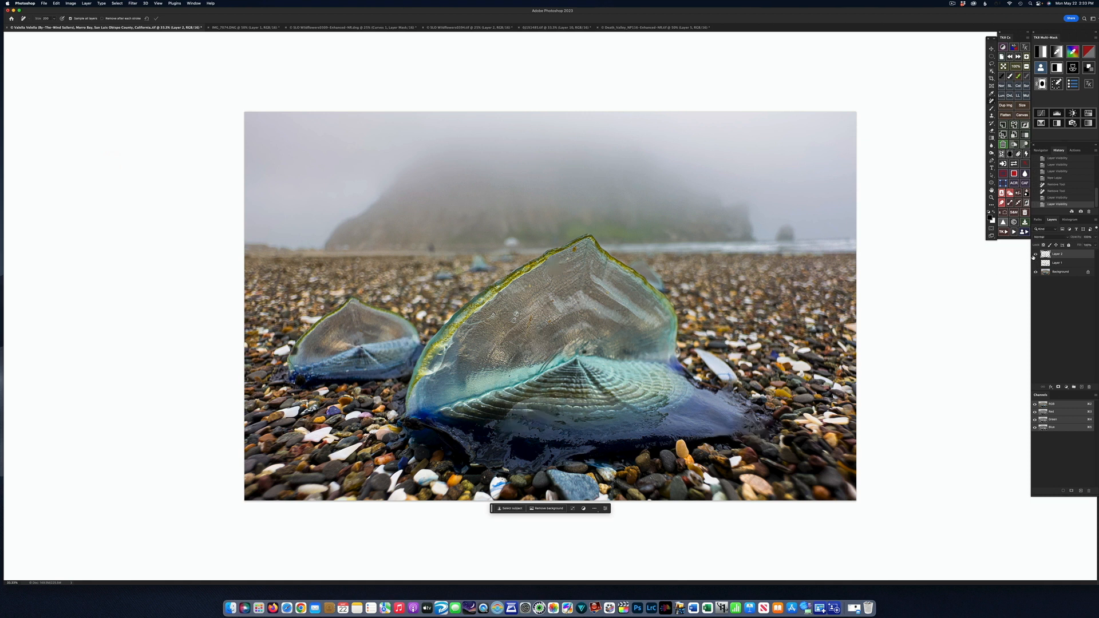
In IMG_7074.DNG, add a new layer and remove the fingers along the photo's upper edge with an enlarged Remove Tool brush.
{"action": "left_click", "coordinate": [267, 28]}
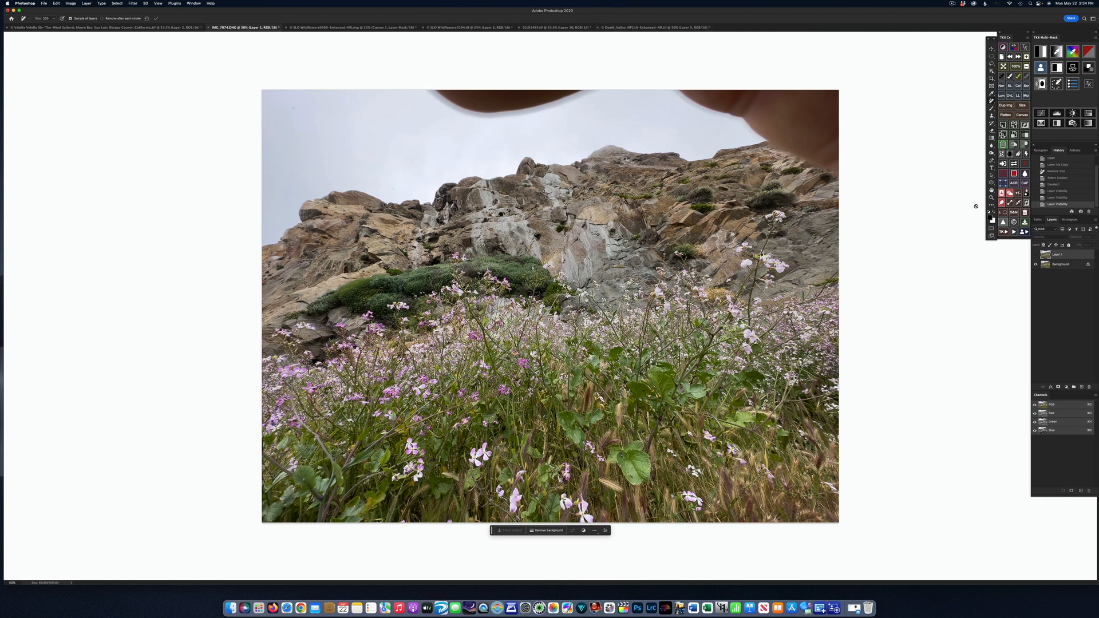
{"action": "left_click", "coordinate": [1082, 387]}
{"action": "key", "text": "bracketright"}
{"action": "key", "text": "bracketright"}
{"action": "key", "text": "bracketright"}
{"action": "key", "text": "bracketright"}
{"action": "mouse_move", "coordinate": [436, 98]}
{"action": "left_mouse_down"}
{"action": "mouse_move", "coordinate": [528, 98]}
{"action": "mouse_move", "coordinate": [625, 73]}
{"action": "mouse_move", "coordinate": [755, 105]}
{"action": "mouse_move", "coordinate": [850, 158]}
{"action": "mouse_move", "coordinate": [842, 128]}
{"action": "mouse_move", "coordinate": [599, 97]}
{"action": "left_mouse_up"}
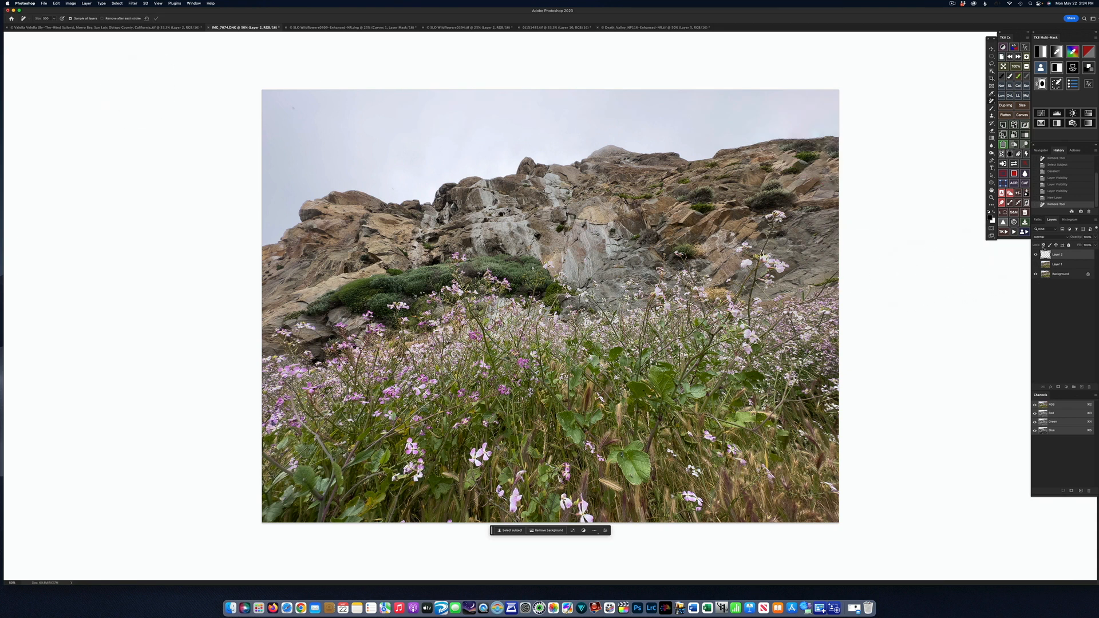
{"action": "left_click", "coordinate": [1035, 256]}
{"action": "left_click", "coordinate": [1035, 256]}
Clean up the leftover artifact where the upper right ridge meets the sky, using a much smaller Remove Tool brush.
{"action": "key", "text": "z"}
{"action": "left_click", "coordinate": [826, 147]}
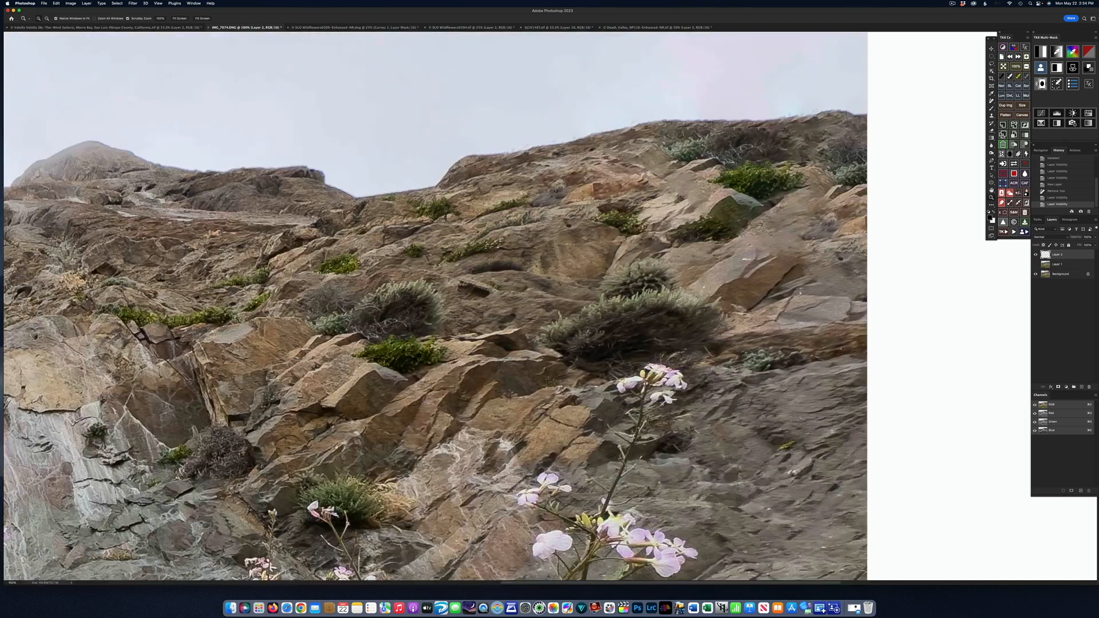
{"action": "left_click", "coordinate": [826, 147]}
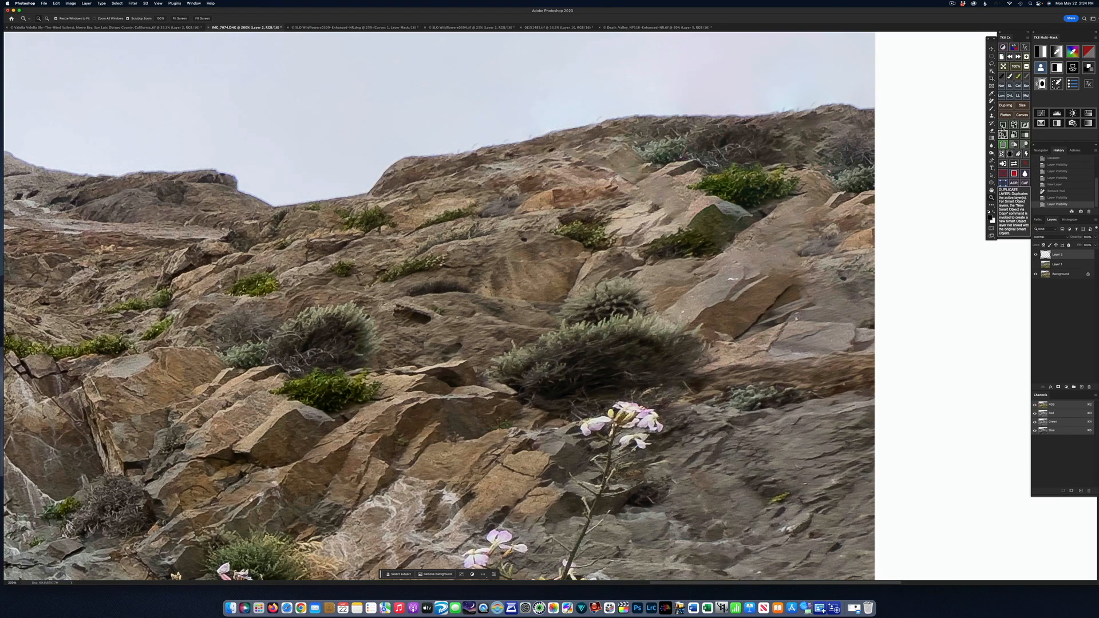
{"action": "key", "text": "j"}
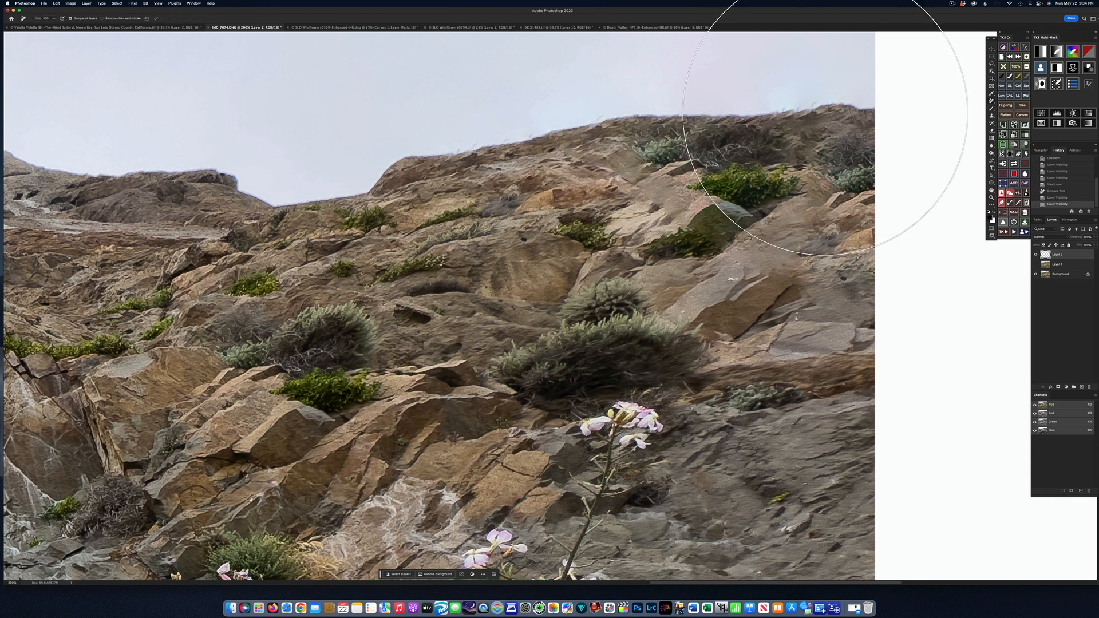
{"action": "key", "text": "bracketleft"}
{"action": "key", "text": "bracketleft"}
{"action": "key", "text": "bracketleft"}
{"action": "key", "text": "bracketleft"}
{"action": "key", "text": "bracketleft"}
{"action": "key", "text": "bracketleft"}
{"action": "key", "text": "bracketleft"}
{"action": "key", "text": "bracketleft"}
{"action": "key", "text": "bracketleft"}
{"action": "key", "text": "bracketleft"}
{"action": "key", "text": "bracketleft"}
{"action": "key", "text": "bracketleft"}
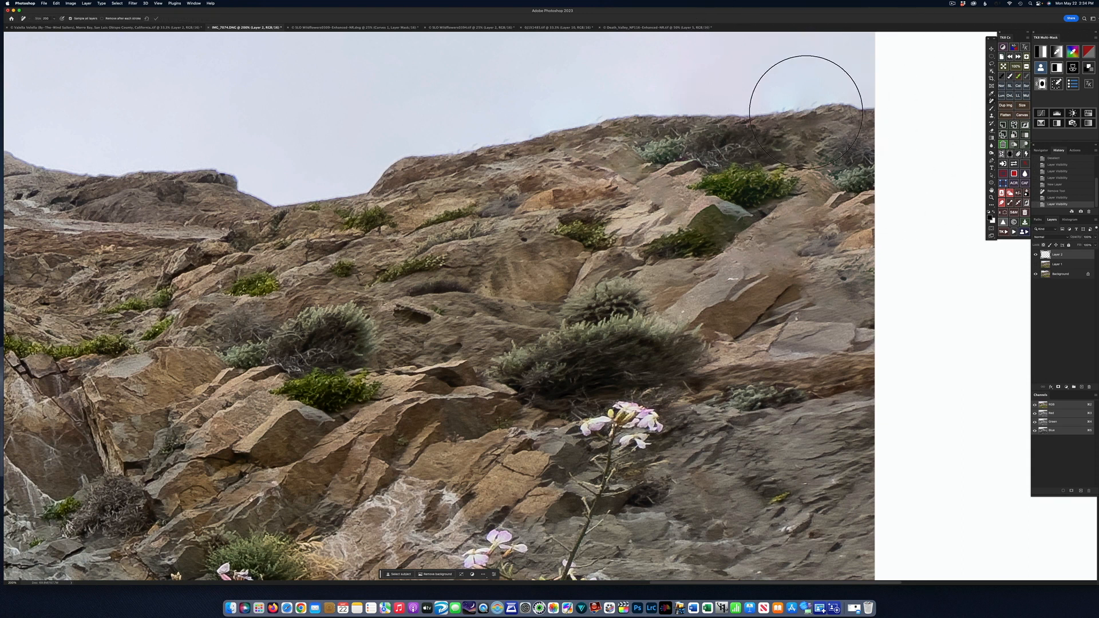
{"action": "key", "text": "bracketleft"}
{"action": "left_click_drag", "start_coordinate": [775, 105], "coordinate": [815, 104]}
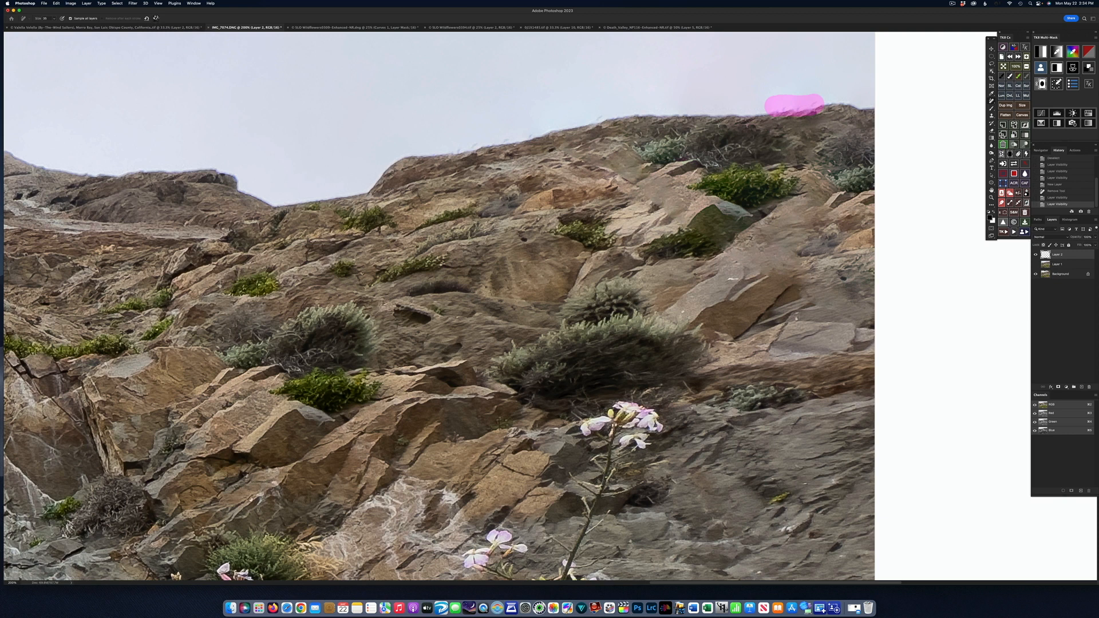
{"action": "left_click", "coordinate": [156, 18]}
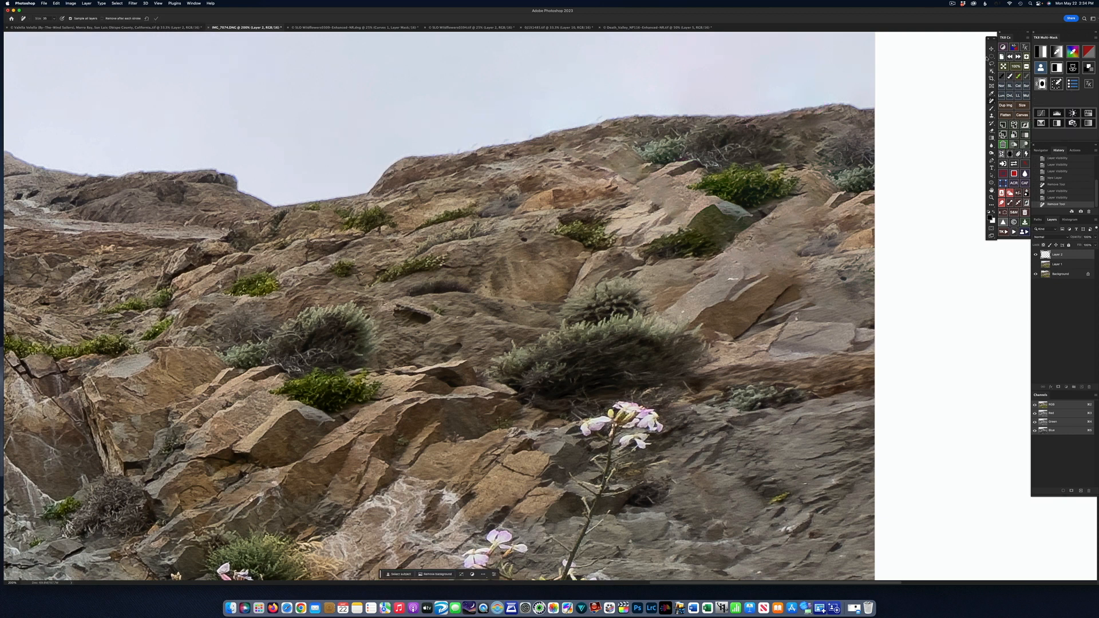
{"action": "left_click", "coordinate": [1003, 66]}
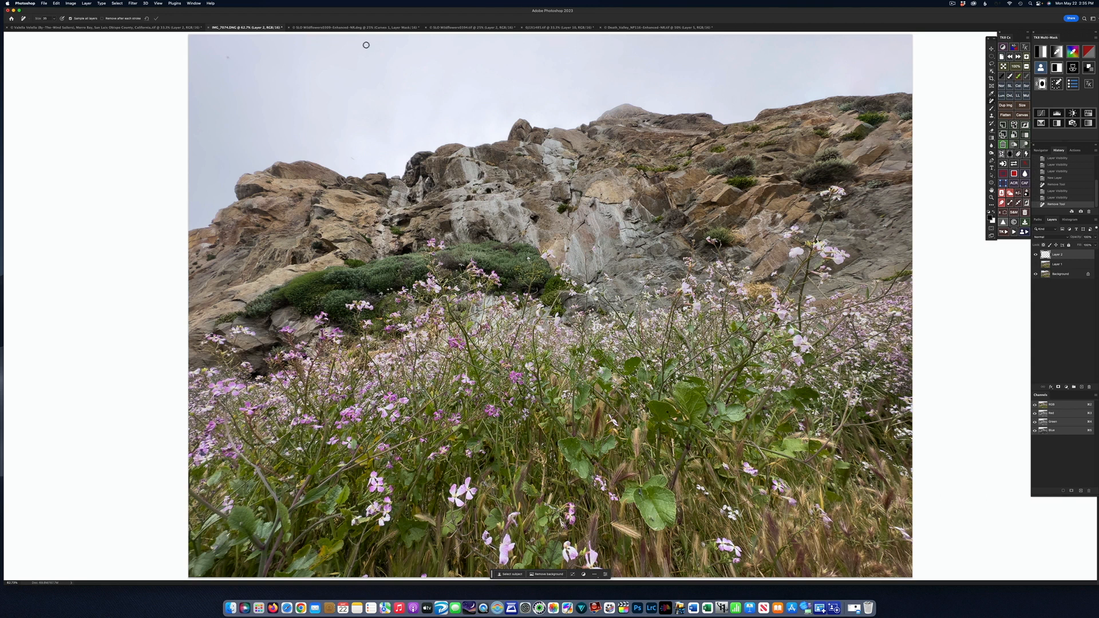
Switch to the SLO Wildflowers0309-Enhanced-NR.dng document, load the Curves 1 mask as a selection, and deselect it.
{"action": "left_click", "coordinate": [356, 27]}
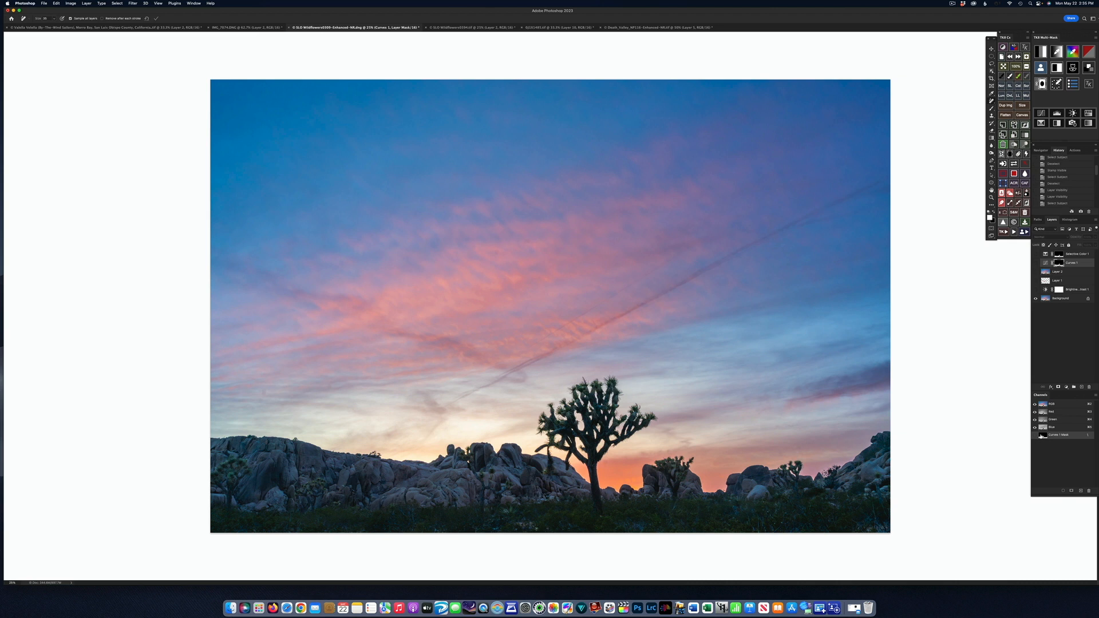
{"action": "left_click", "coordinate": [1043, 436], "text": "super"}
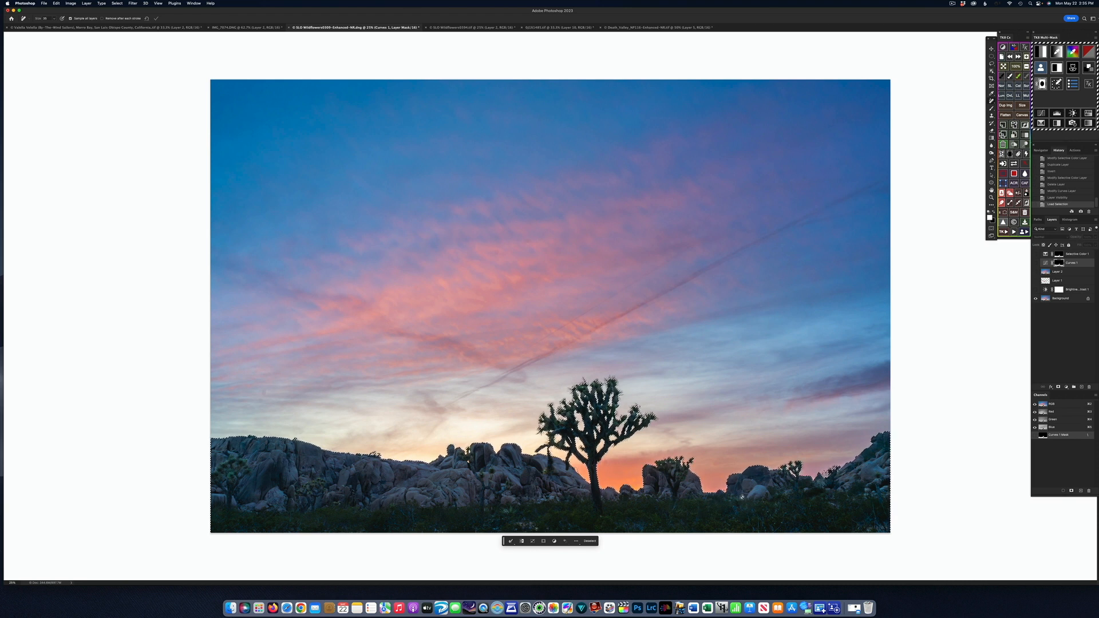
{"action": "key", "text": "super+d"}
Show the Brightness/Contrast adjustment and Layer 1, toggling Layer 1 to compare the sky with and without the contrails.
{"action": "left_click", "coordinate": [1036, 290]}
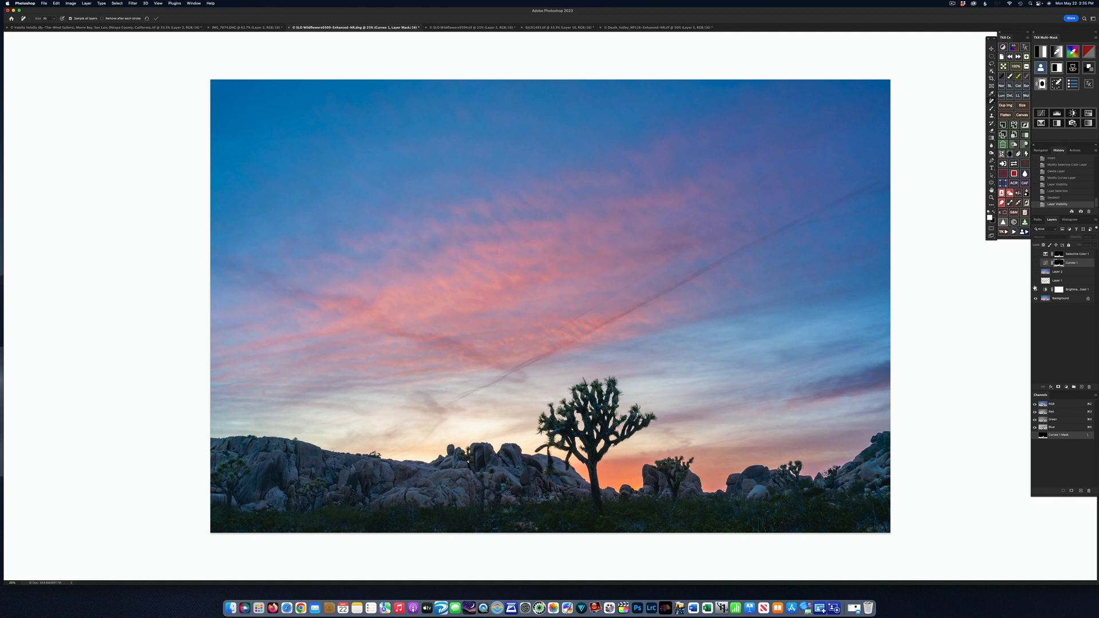
{"action": "left_click", "coordinate": [1035, 281]}
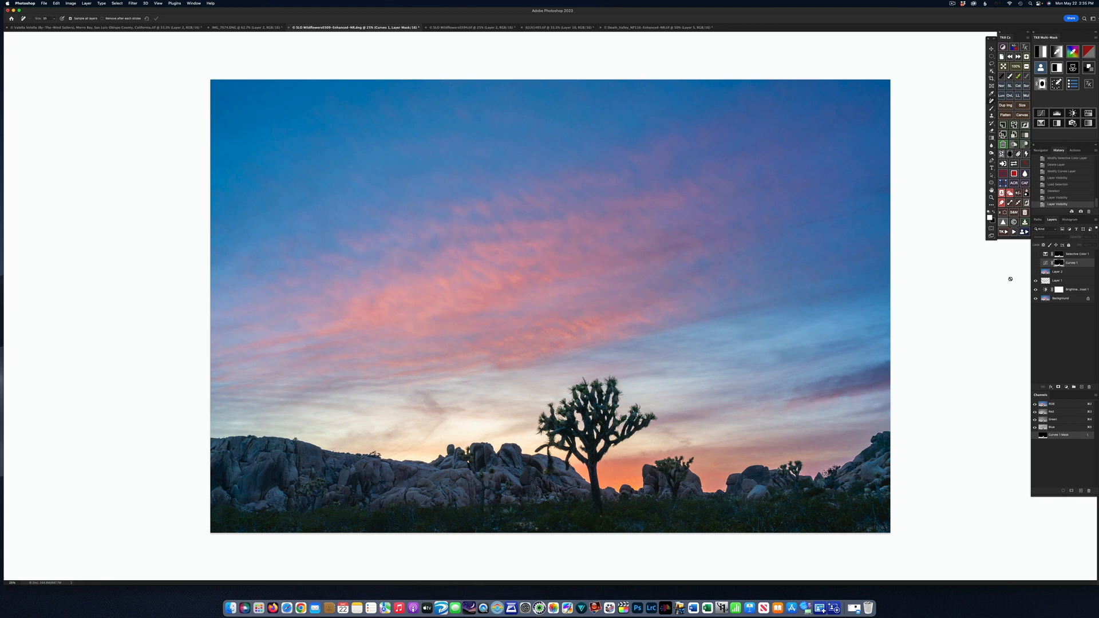
{"action": "left_click", "coordinate": [1036, 280]}
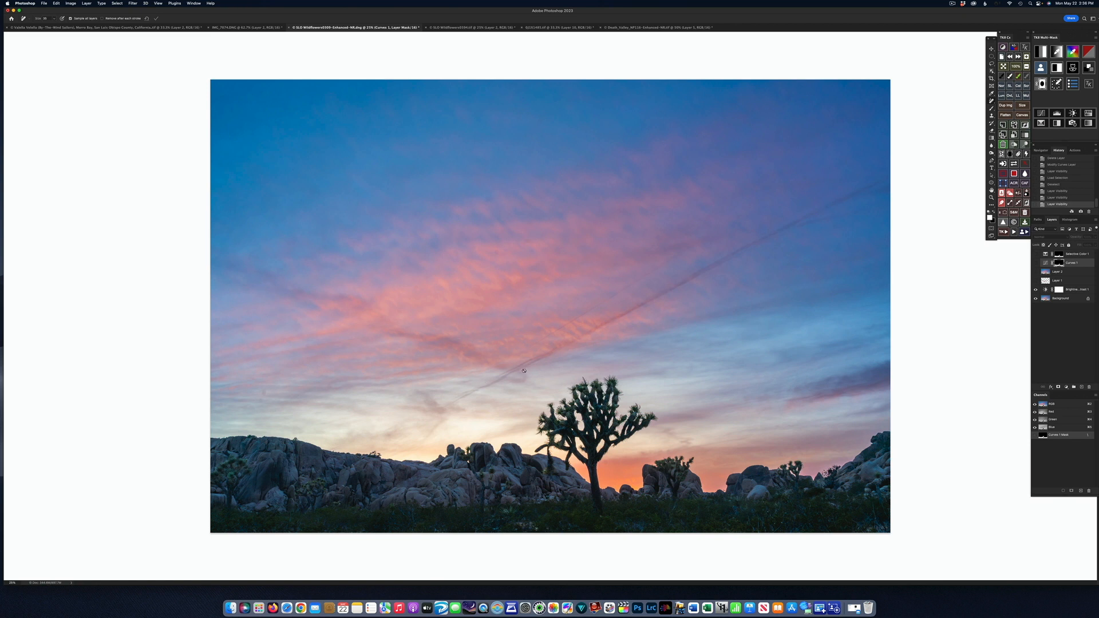
{"action": "left_click", "coordinate": [1036, 281]}
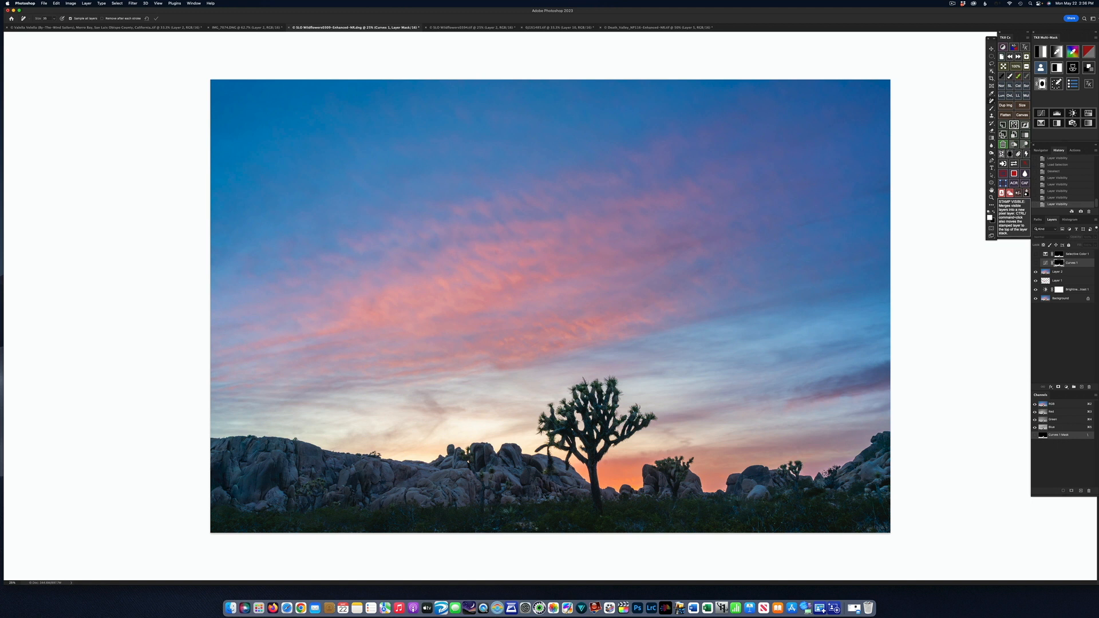
Show the Curves 1 and Selective Color 1 adjustments over the retouched sky and compare the result with the Background layer alone.
{"action": "left_click", "coordinate": [1035, 263]}
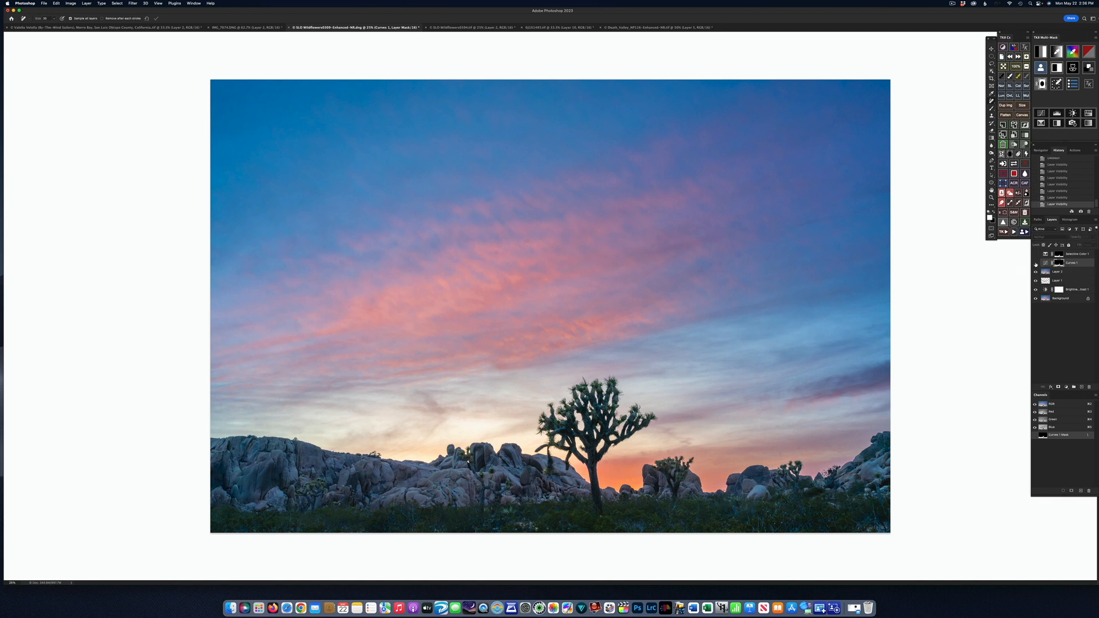
{"action": "left_click", "coordinate": [1035, 264]}
{"action": "left_click", "coordinate": [1035, 263]}
{"action": "left_click", "coordinate": [1035, 263]}
{"action": "left_click", "coordinate": [1036, 263]}
{"action": "left_click", "coordinate": [1036, 263]}
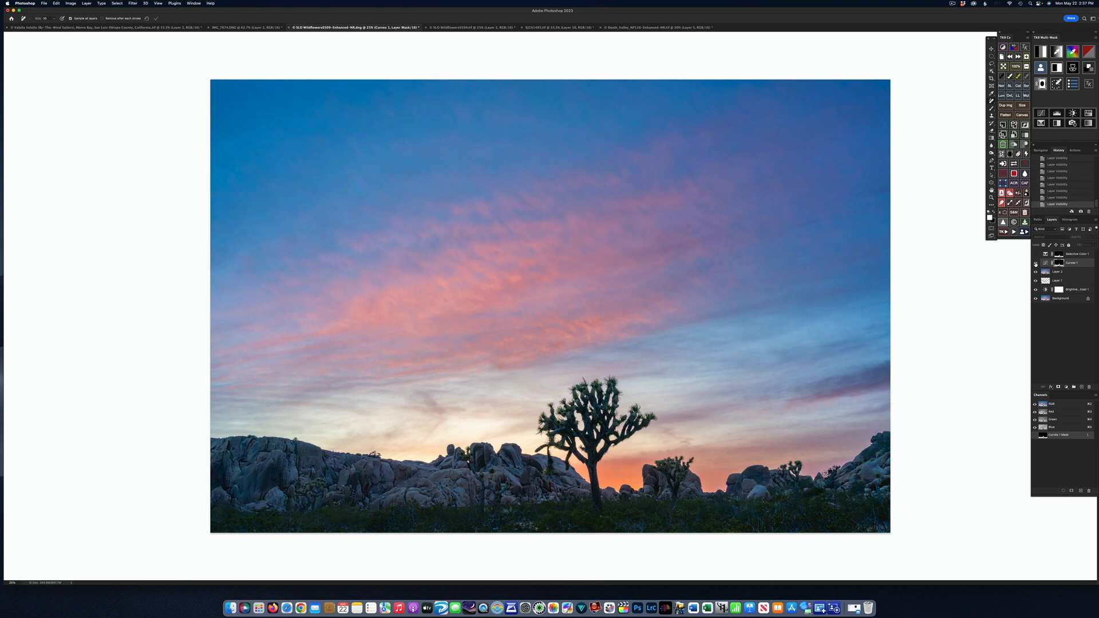
{"action": "left_click", "coordinate": [1036, 263]}
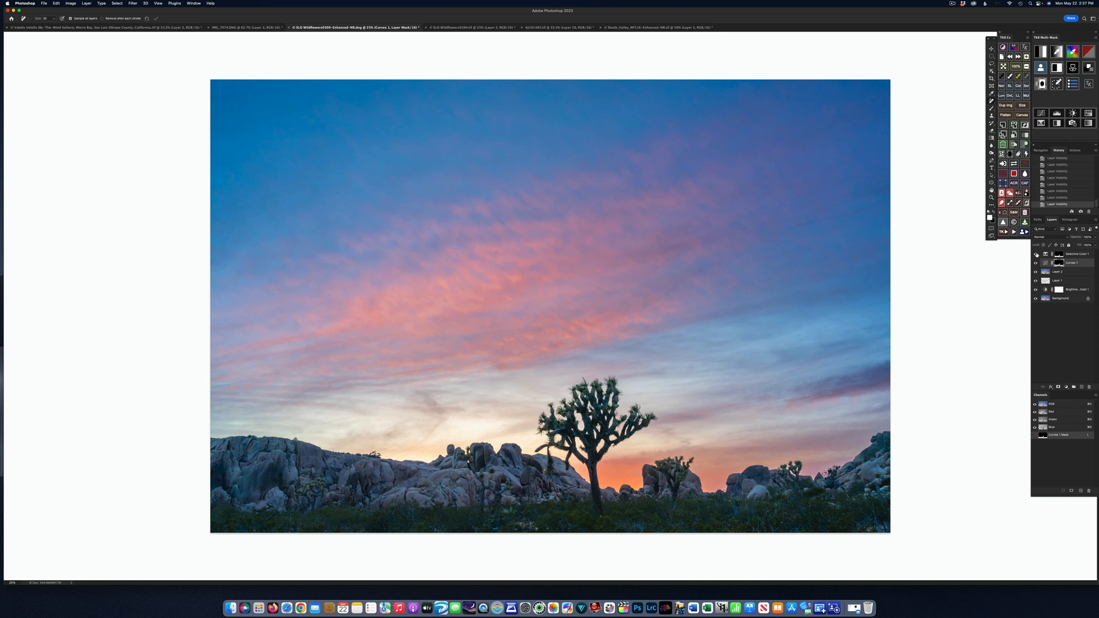
{"action": "left_click", "coordinate": [1035, 298], "text": "alt"}
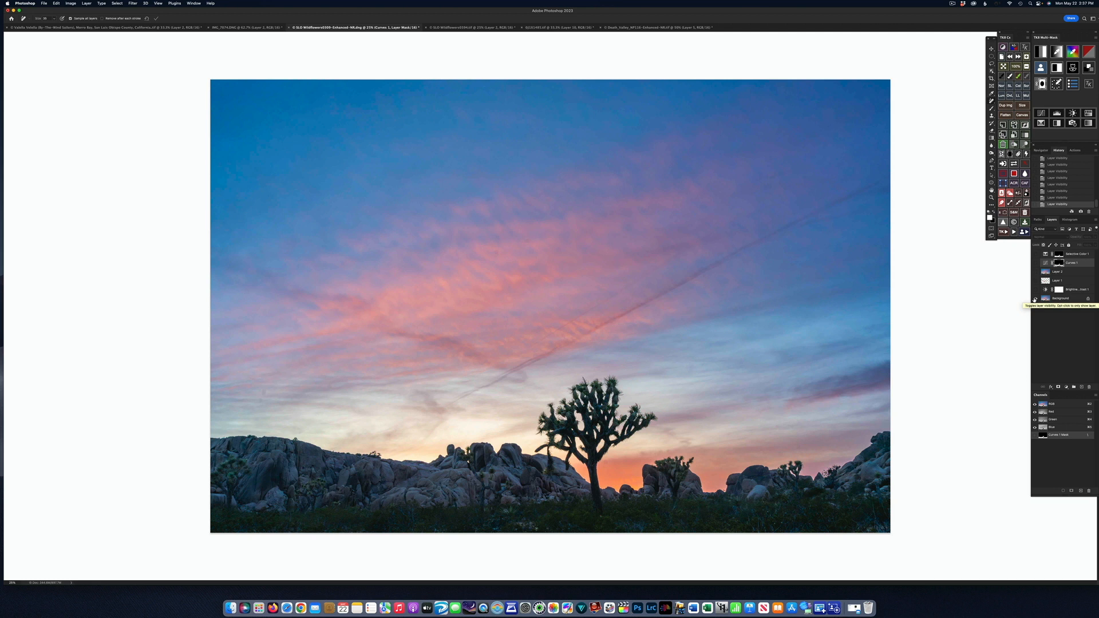
{"action": "left_click", "coordinate": [1035, 299], "text": "alt"}
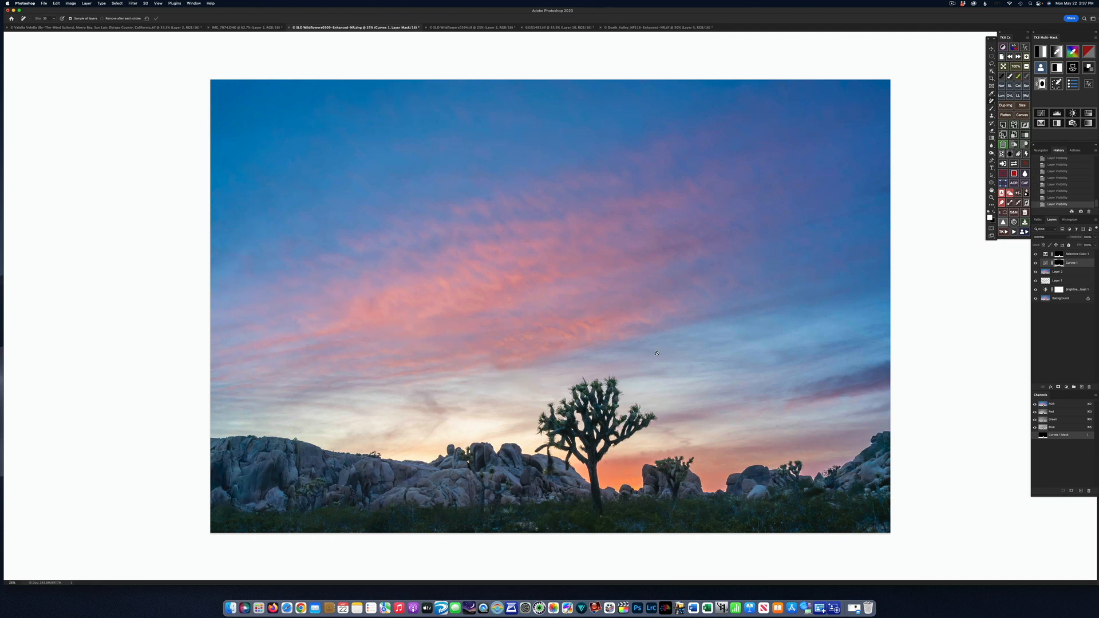
Switch to the cactus sunstar photo and show Layer 1, toggling it to compare the image with and without the first cleanup.
{"action": "left_click", "coordinate": [469, 27]}
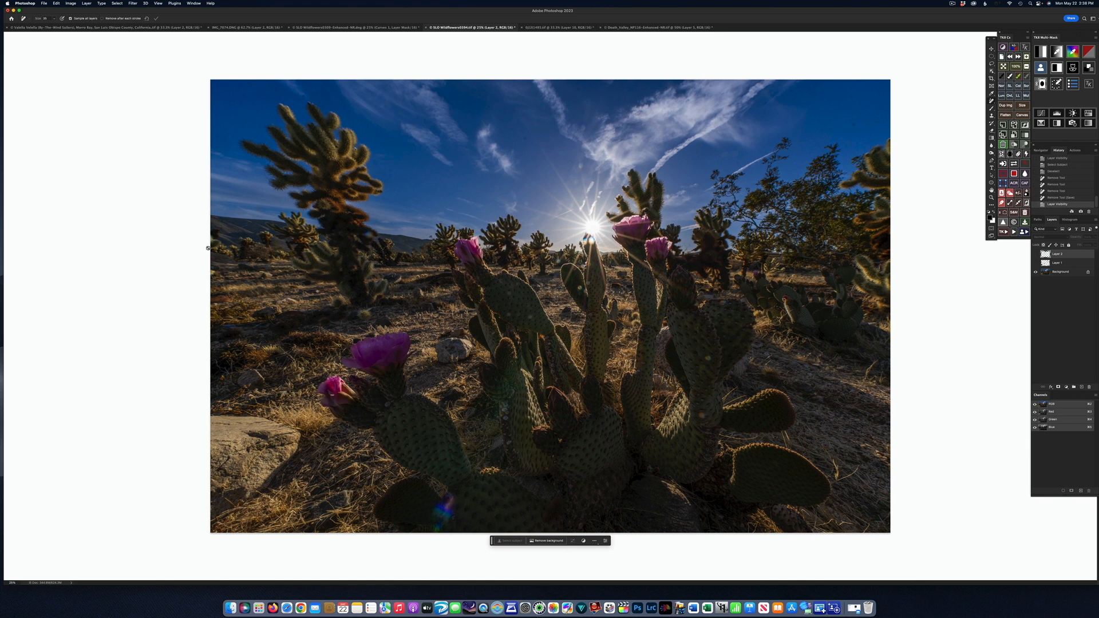
{"action": "left_click", "coordinate": [1035, 264]}
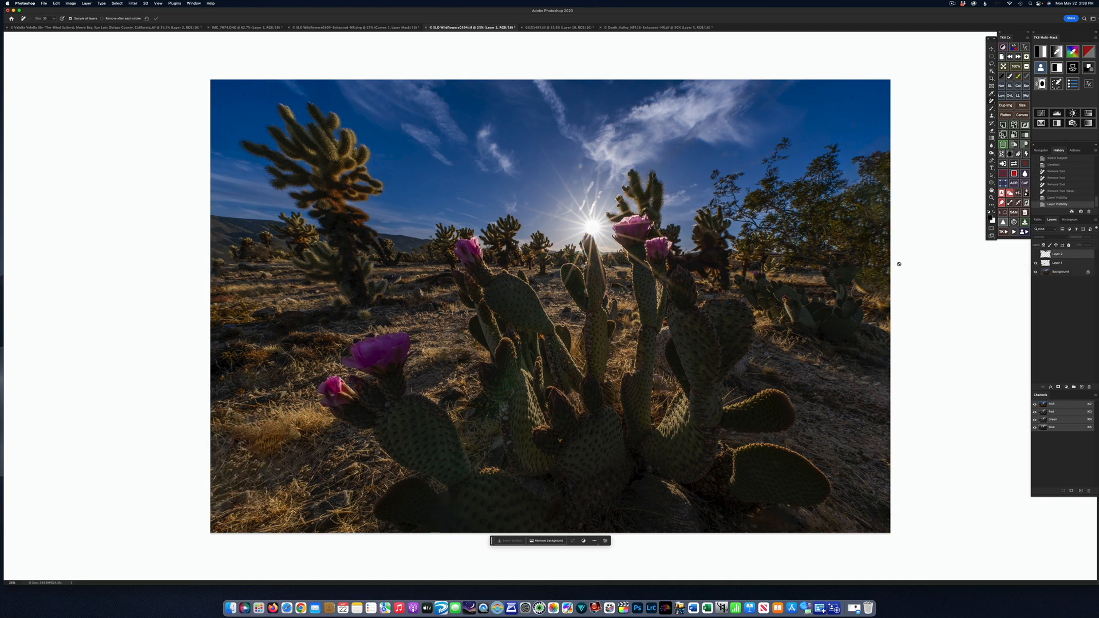
{"action": "left_click", "coordinate": [1035, 264]}
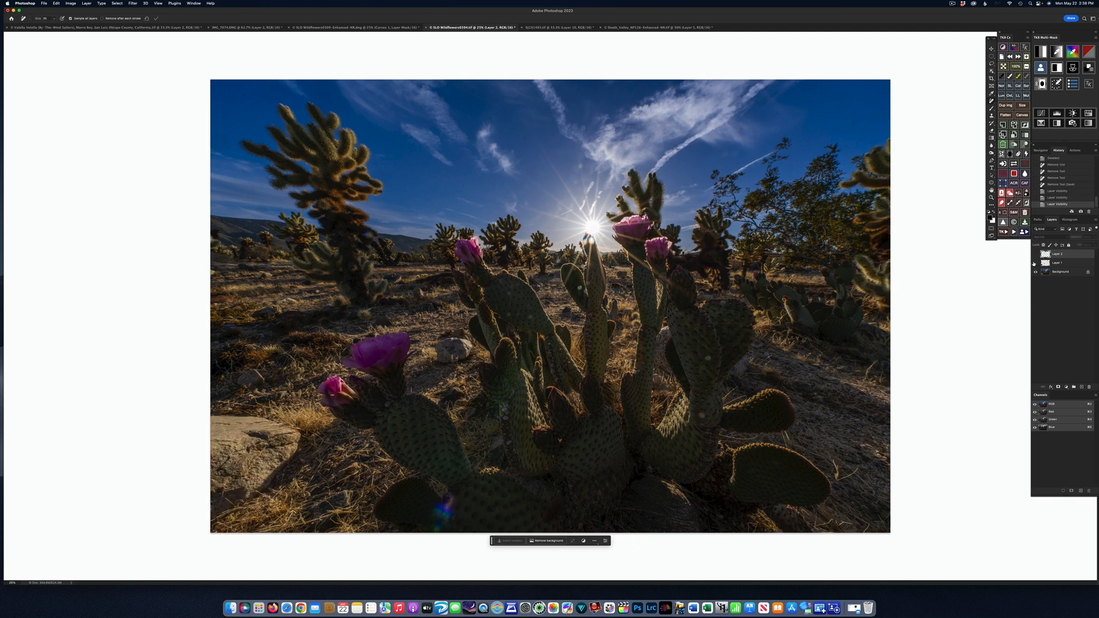
{"action": "left_click", "coordinate": [1035, 263]}
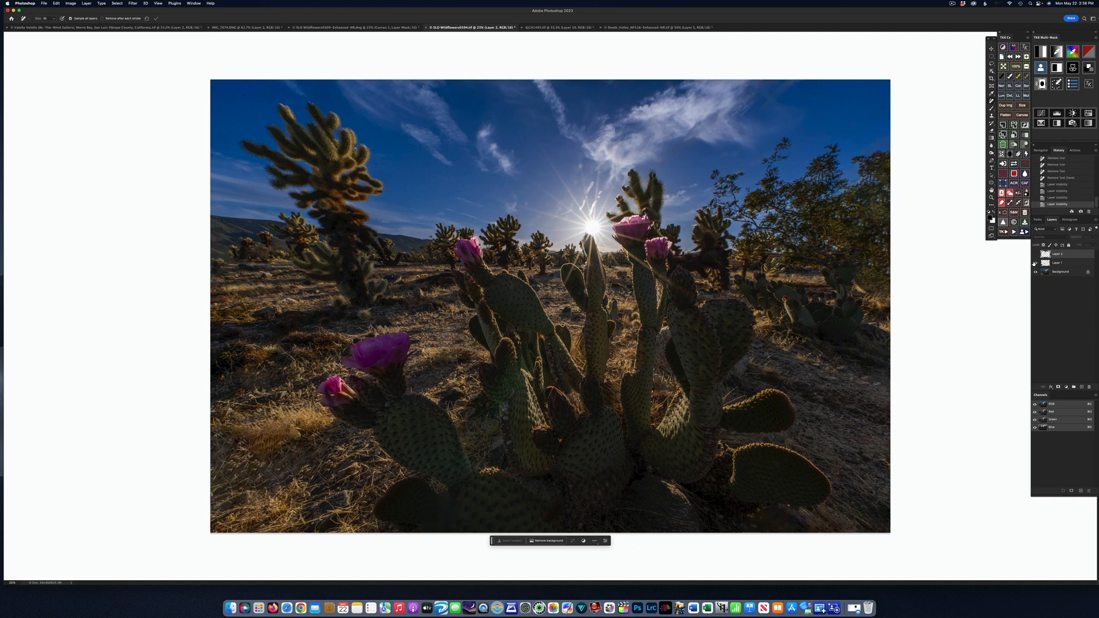
{"action": "left_click", "coordinate": [1035, 263]}
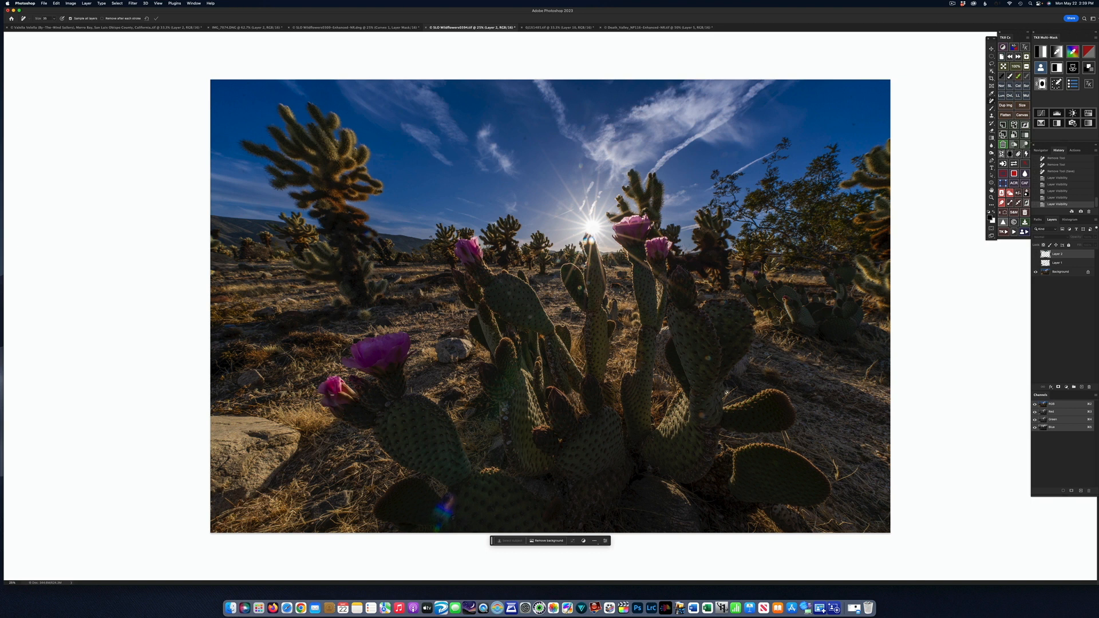
{"action": "left_click", "coordinate": [1036, 264]}
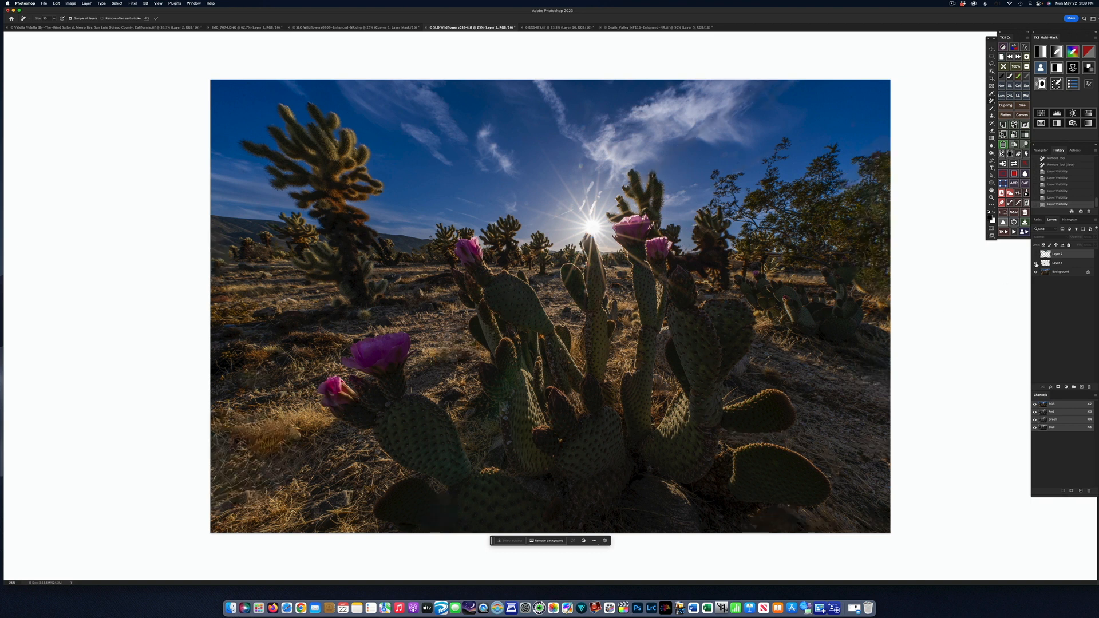
{"action": "left_click", "coordinate": [1036, 264]}
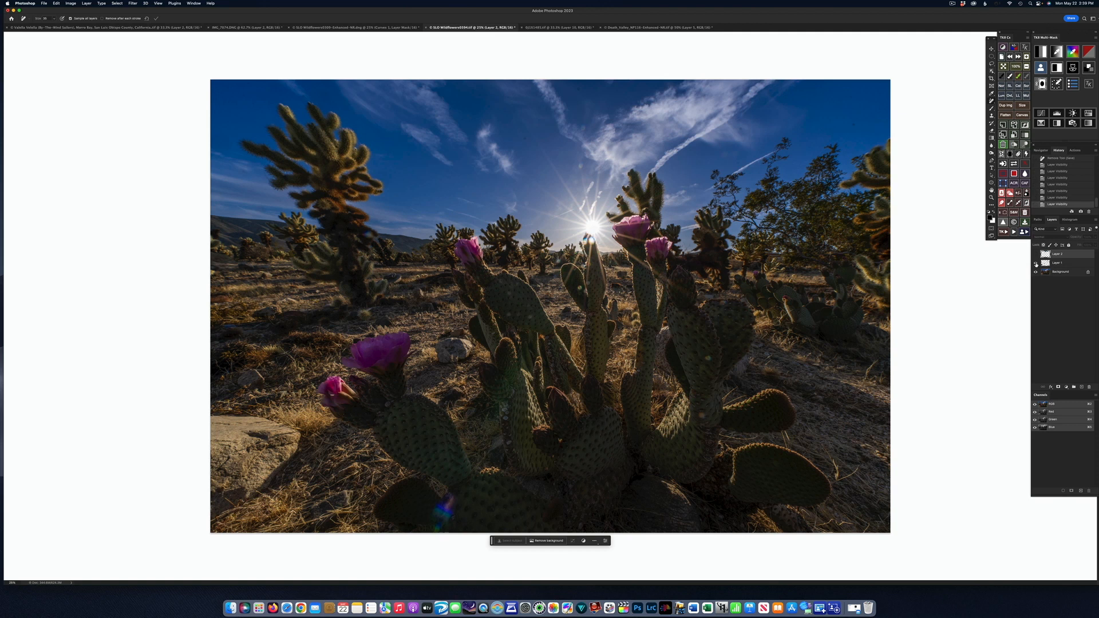
{"action": "left_click", "coordinate": [1036, 264]}
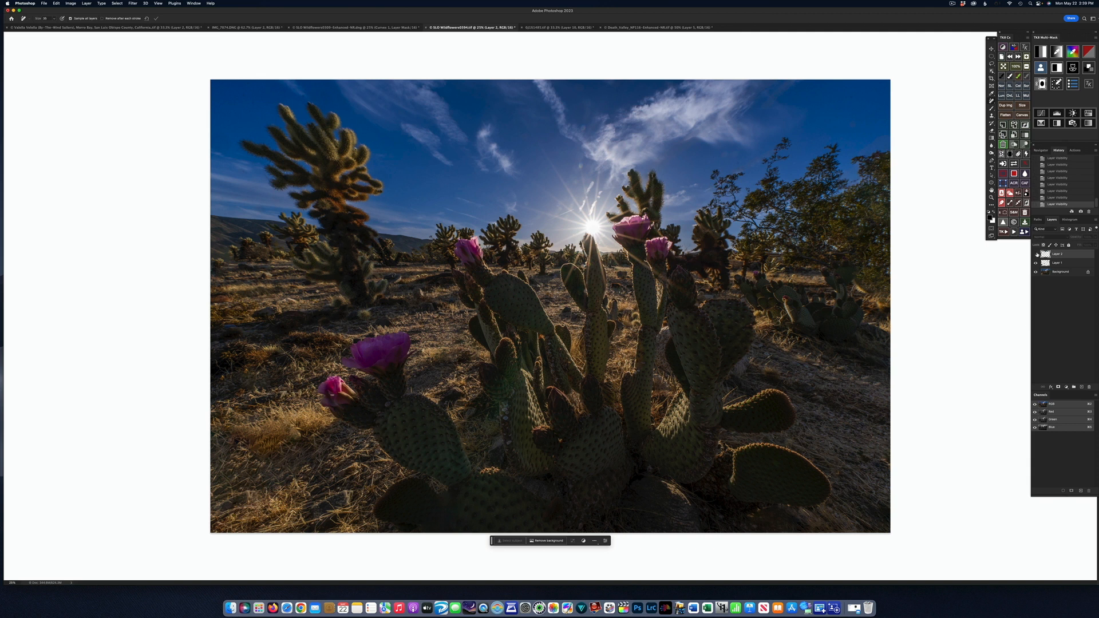
Show Layer 2 of the cactus photo, toggling it to compare the sky and sunstar with and without its retouching.
{"action": "left_click", "coordinate": [1036, 254]}
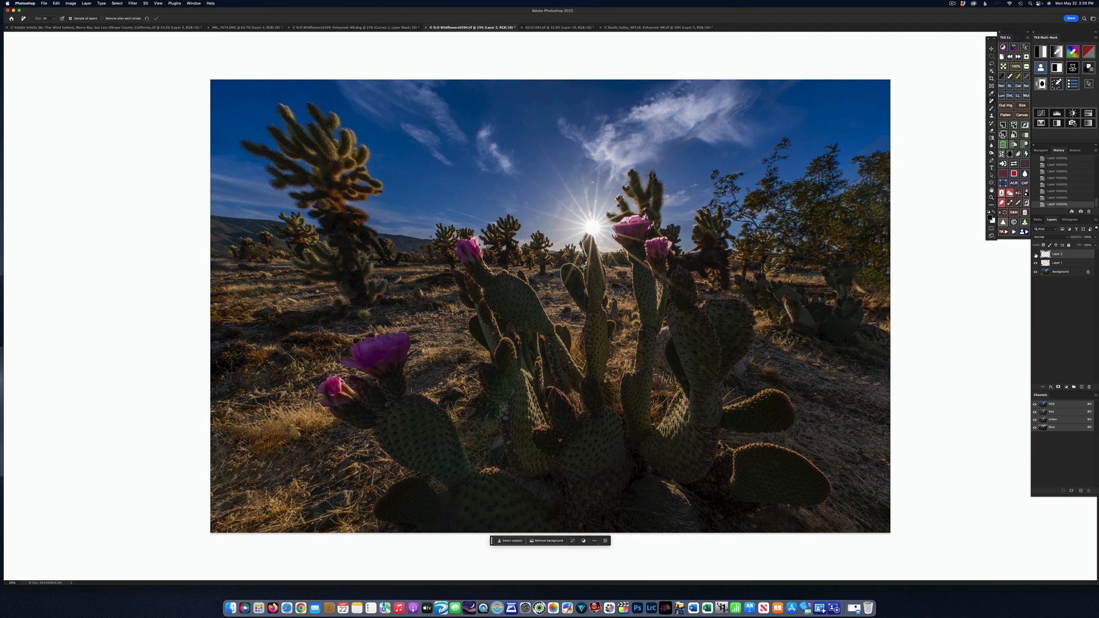
{"action": "left_click", "coordinate": [1036, 254]}
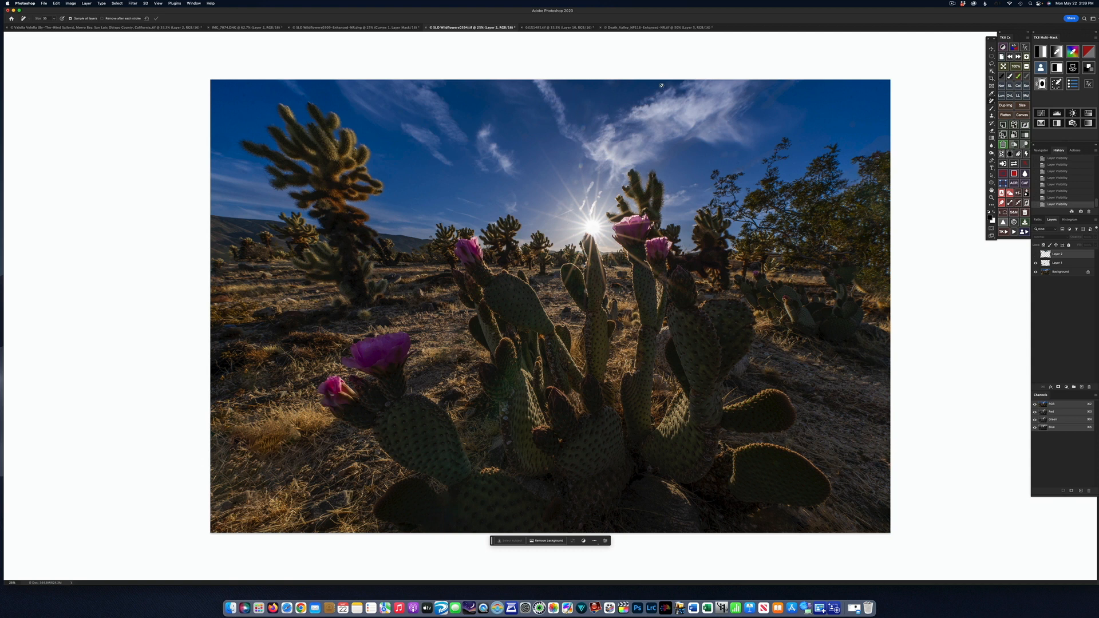
{"action": "left_click", "coordinate": [1035, 254]}
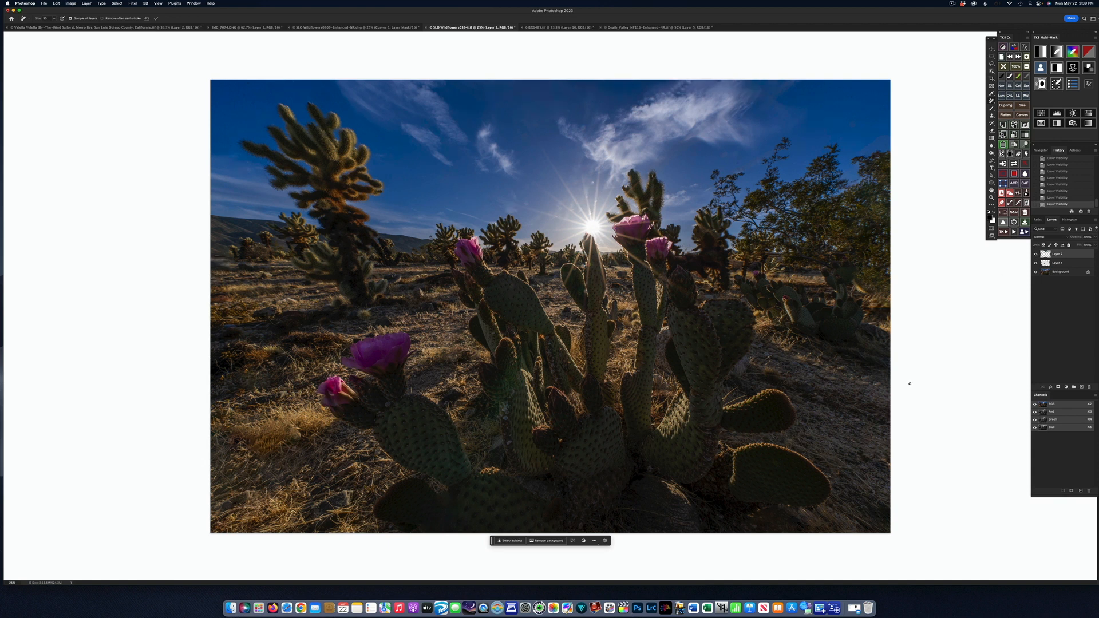
Compare the original Background layer alone with the fully retouched cactus photo several times, ending with all layers visible.
{"action": "left_click", "coordinate": [1036, 273], "text": "alt"}
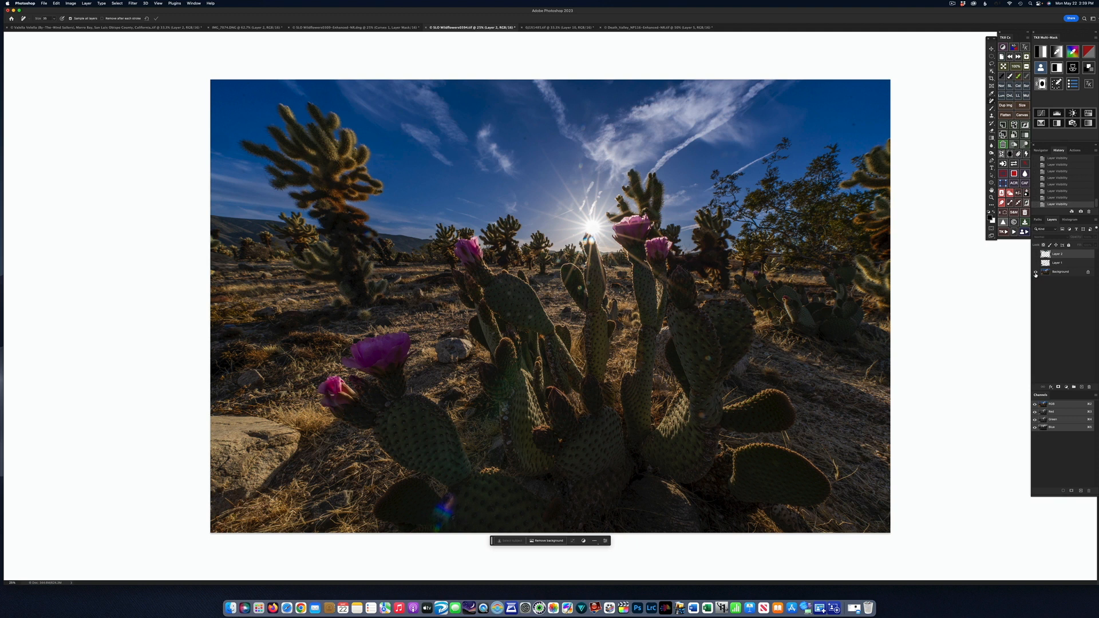
{"action": "left_click", "coordinate": [1035, 273], "text": "alt"}
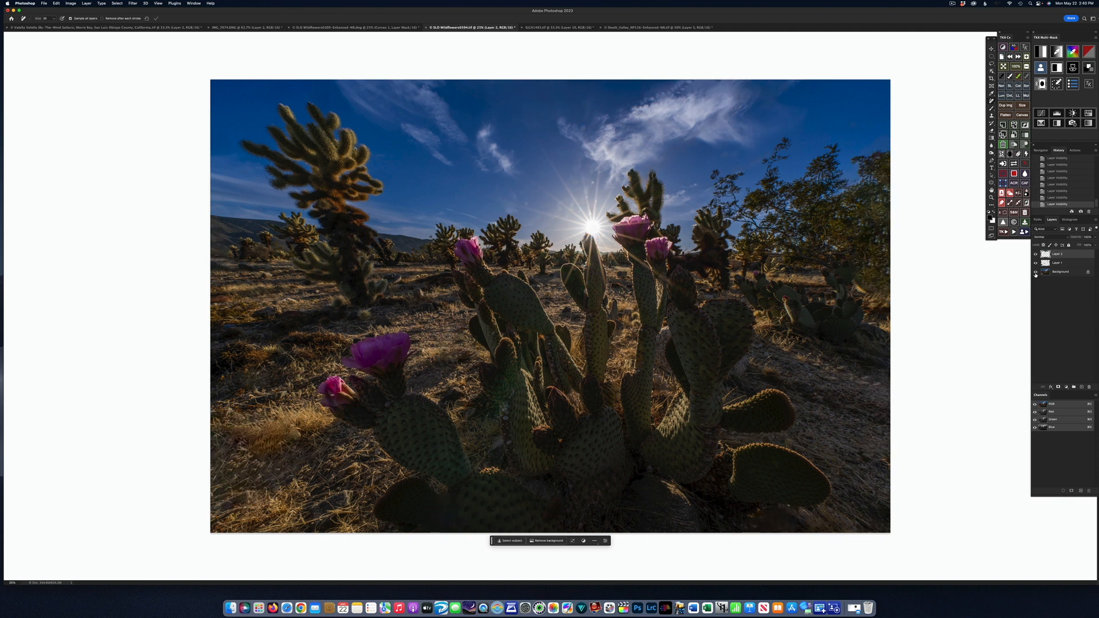
{"action": "left_click", "coordinate": [1035, 273], "text": "alt"}
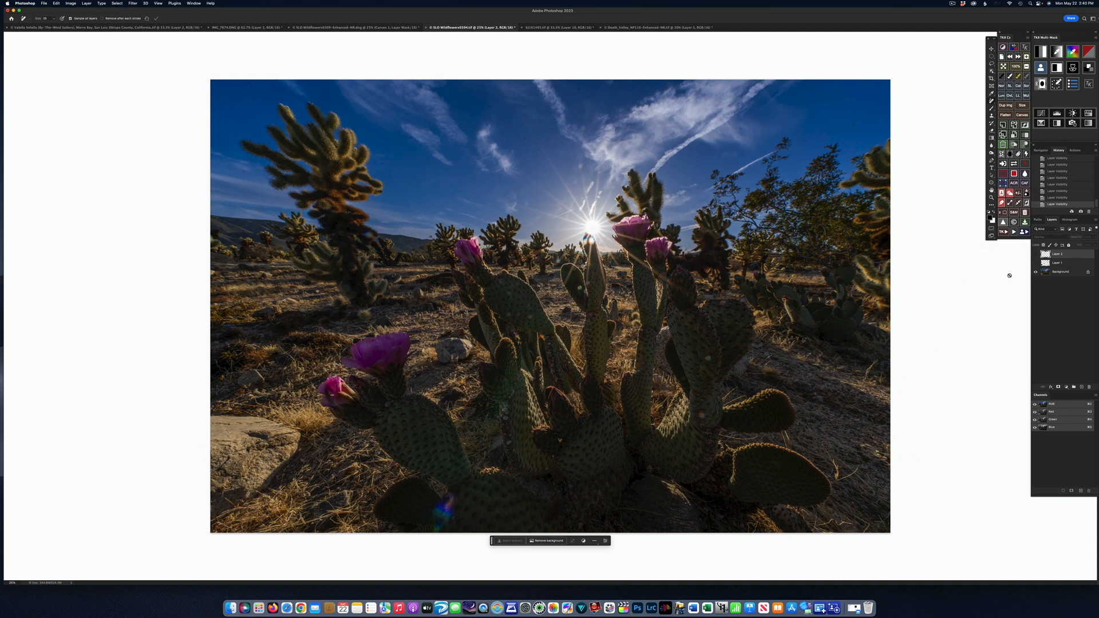
{"action": "left_click", "coordinate": [1035, 274], "text": "alt"}
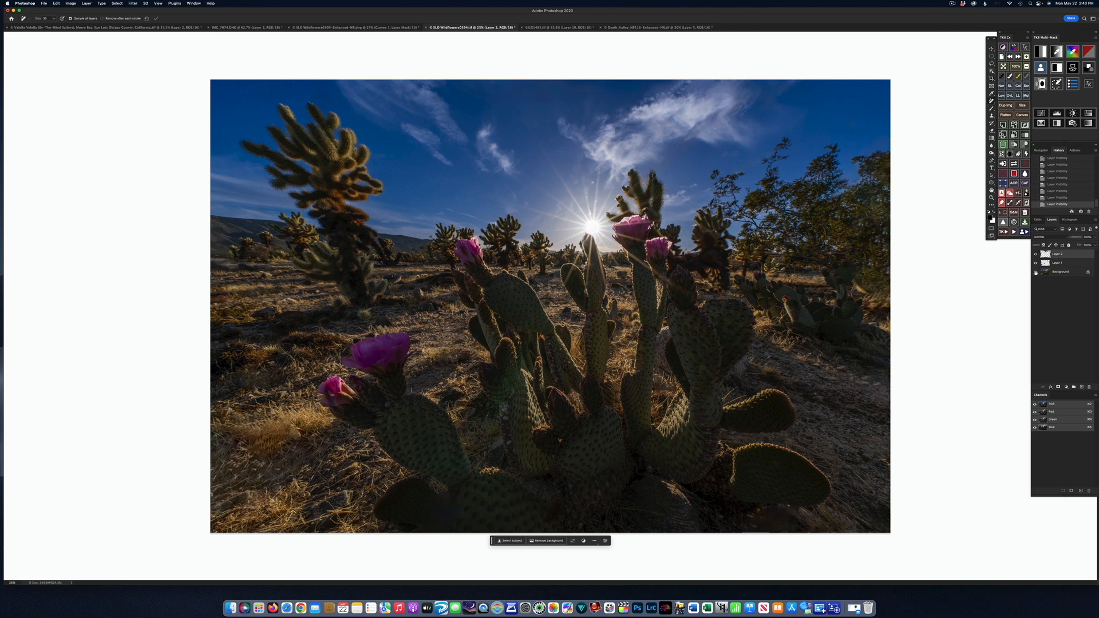
{"action": "left_click", "coordinate": [1035, 273], "text": "alt"}
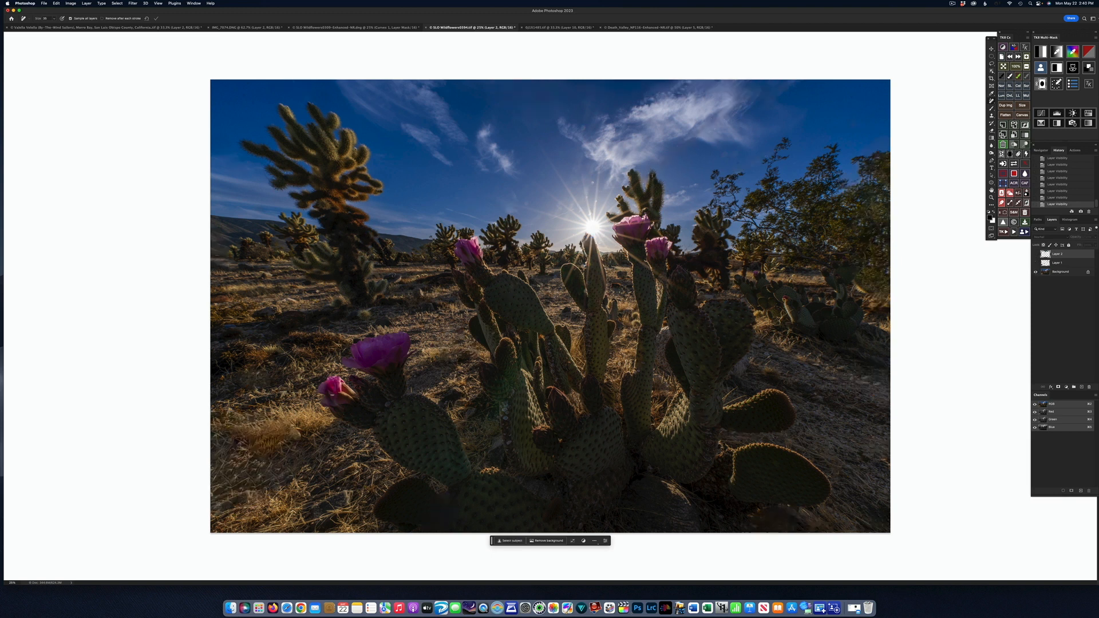
{"action": "left_click", "coordinate": [1035, 273], "text": "alt"}
{"action": "left_click", "coordinate": [1035, 273], "text": "alt"}
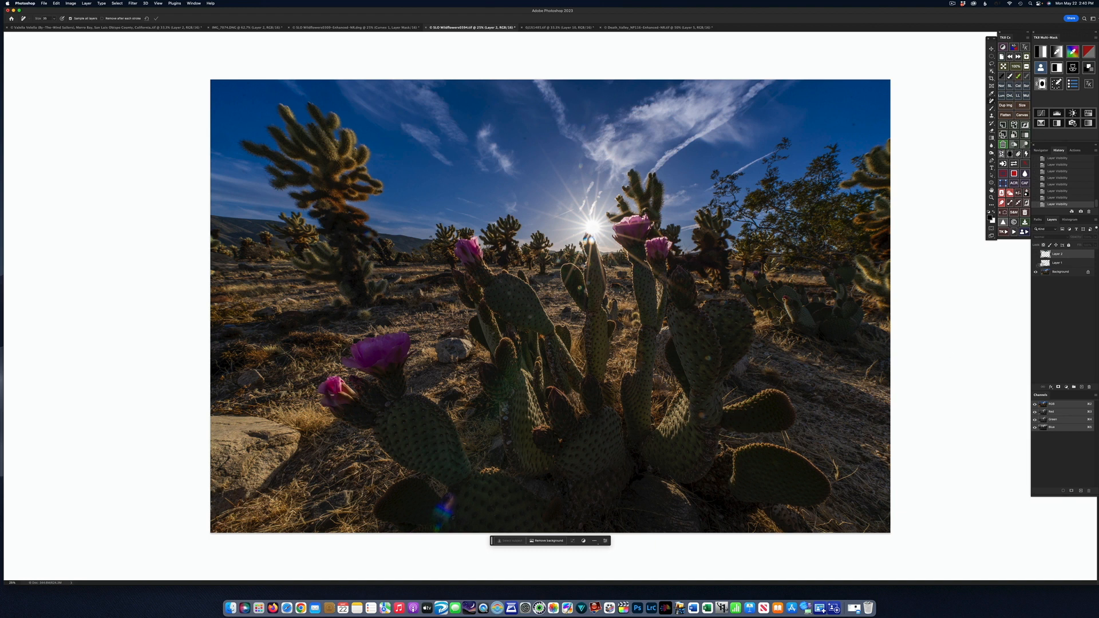
{"action": "left_click", "coordinate": [1035, 273], "text": "alt"}
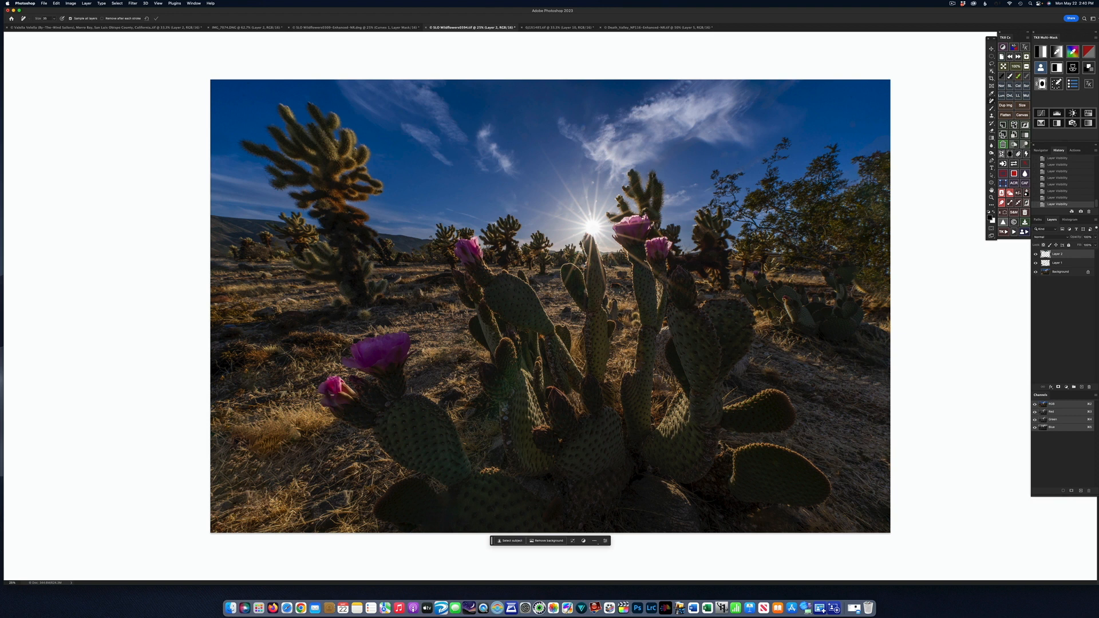
Switch to the purple coastal flowers photo and show Layer 1, toggling it to compare the scene with and without the dead branches.
{"action": "left_click", "coordinate": [552, 27]}
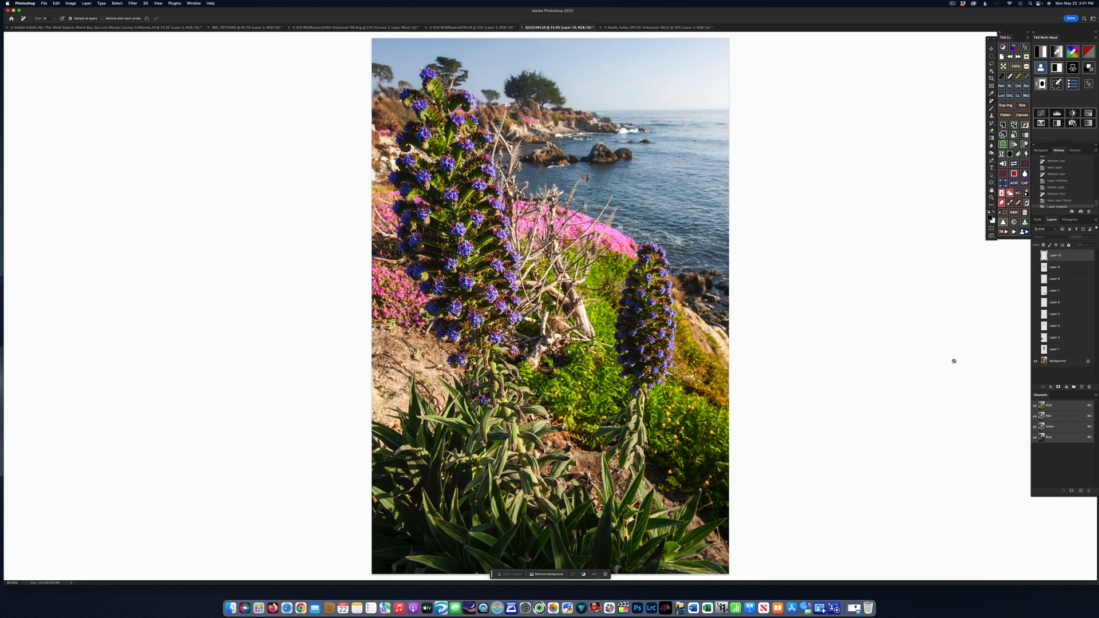
{"action": "left_click", "coordinate": [1037, 351]}
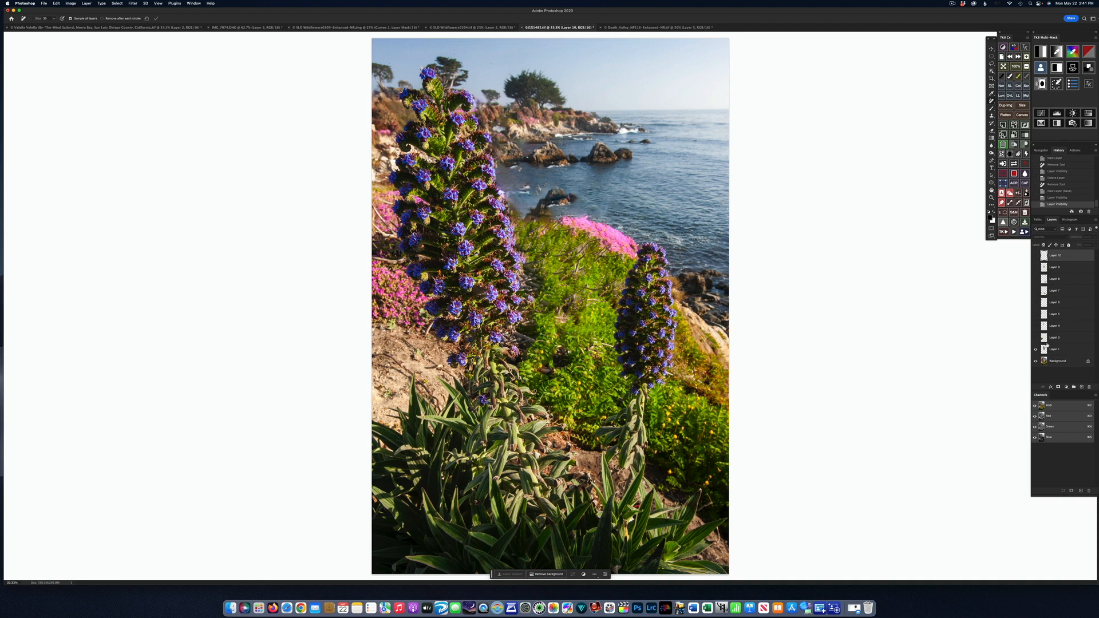
{"action": "left_click", "coordinate": [1036, 350]}
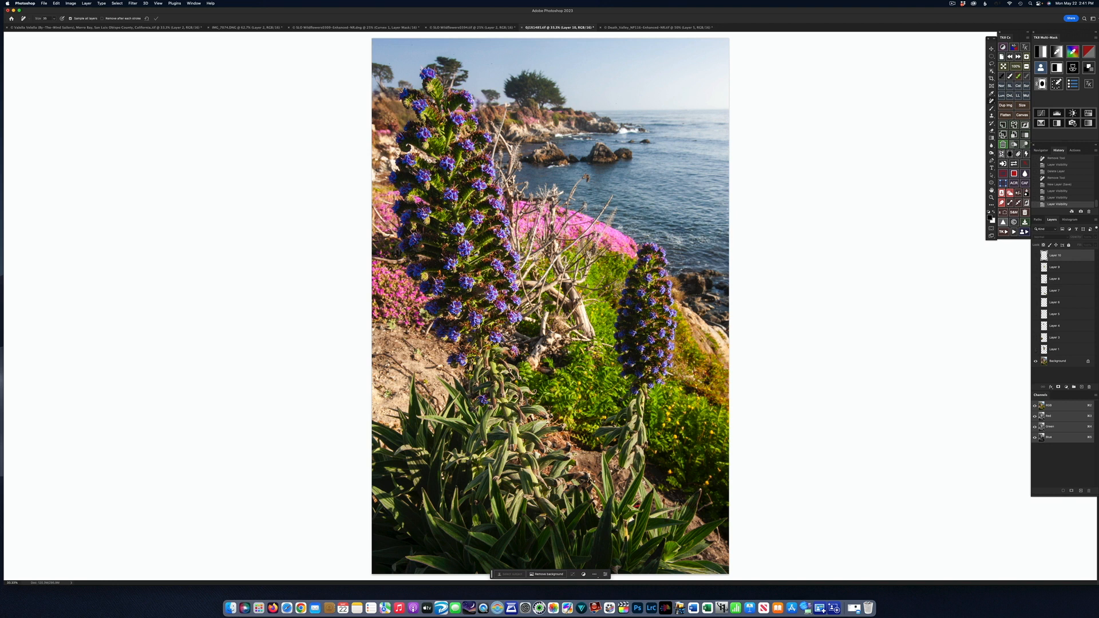
{"action": "left_click", "coordinate": [1035, 350]}
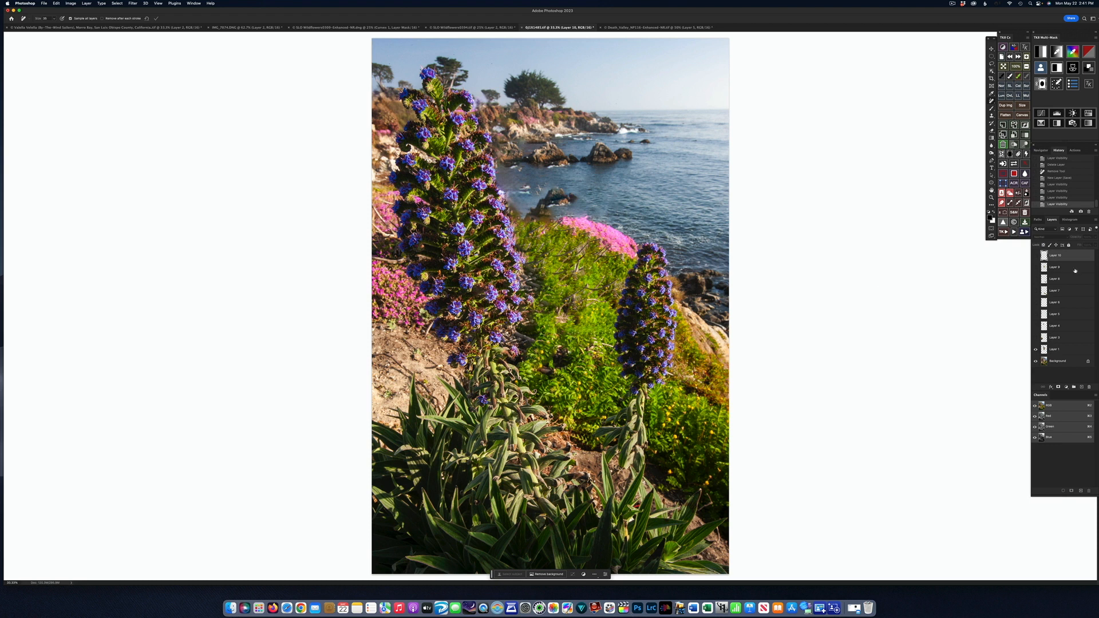
Show Layer 3 and Layer 4 to add the retouching around the lower leaves and the bare ground beside the tall flower.
{"action": "left_click", "coordinate": [1035, 338]}
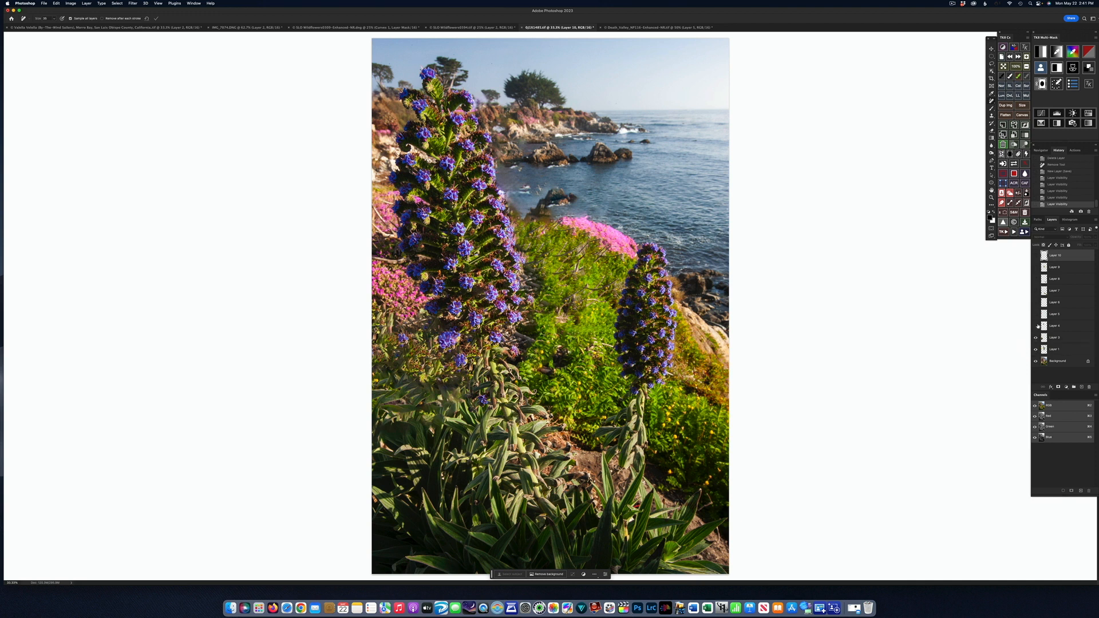
{"action": "left_click", "coordinate": [1036, 326]}
{"action": "left_click", "coordinate": [1035, 326]}
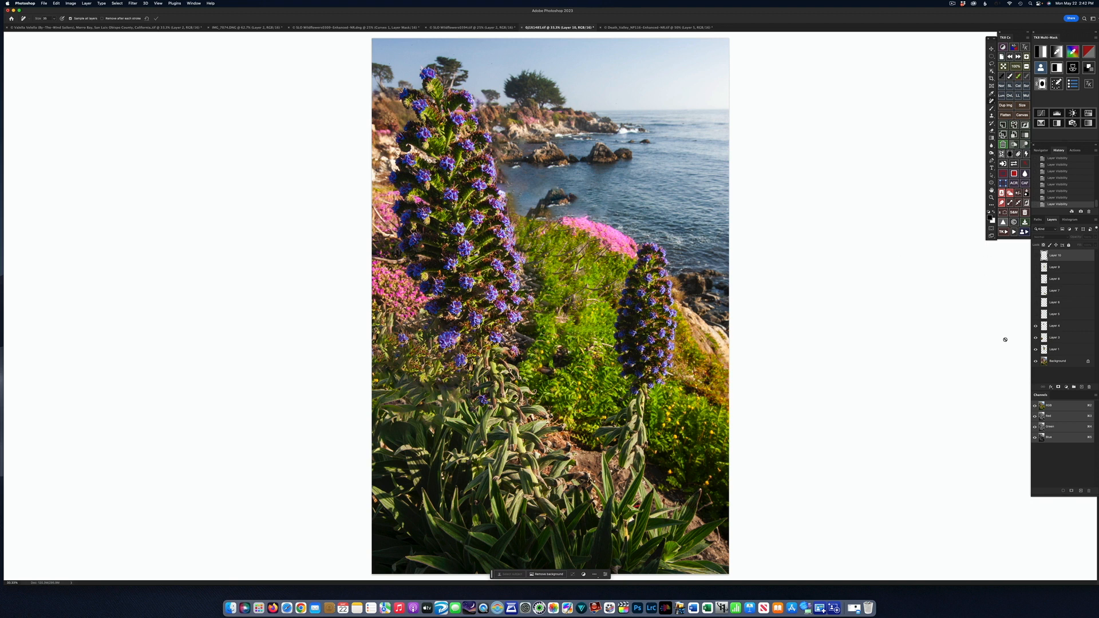
Show Layer 5 and Layer 6 of the coastal photo, toggling each one to compare its retouching before and after.
{"action": "left_click", "coordinate": [1035, 316]}
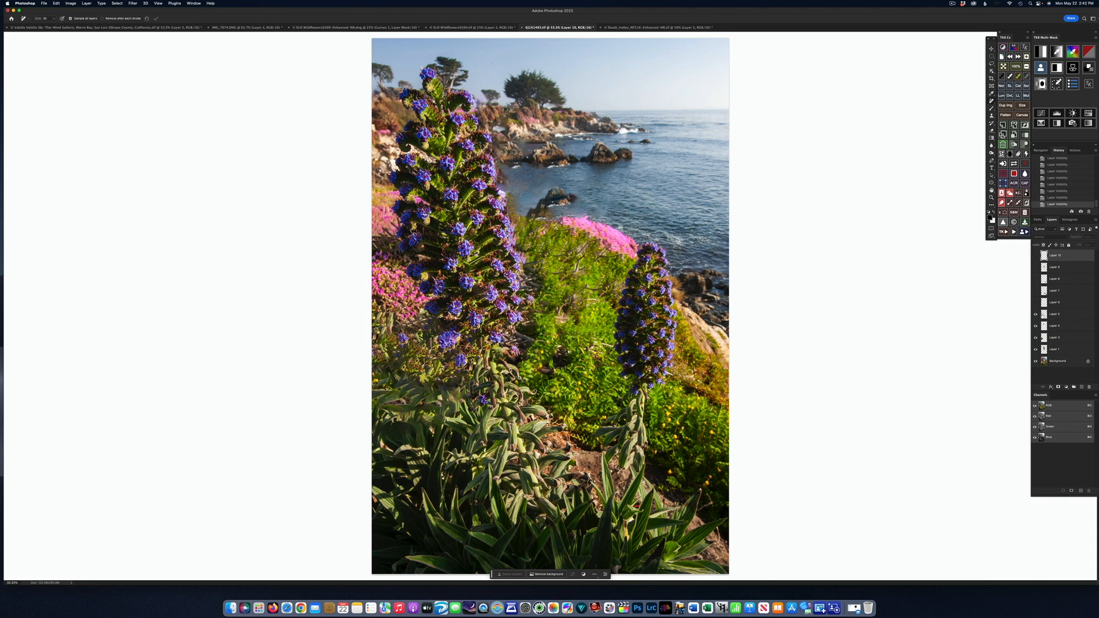
{"action": "left_click", "coordinate": [1035, 316]}
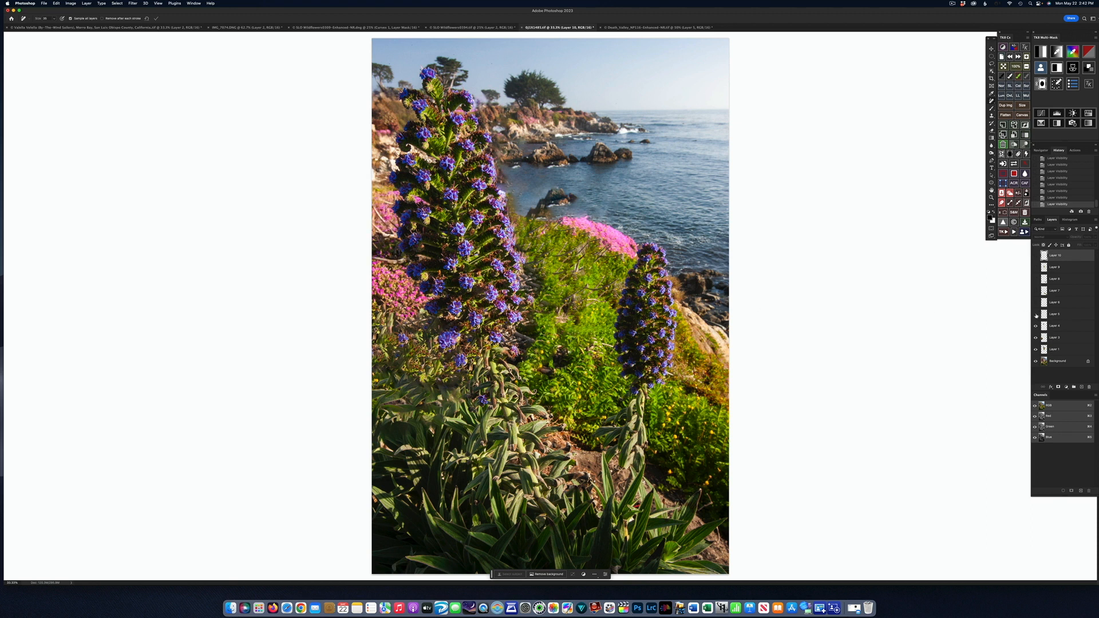
{"action": "left_click", "coordinate": [1035, 315]}
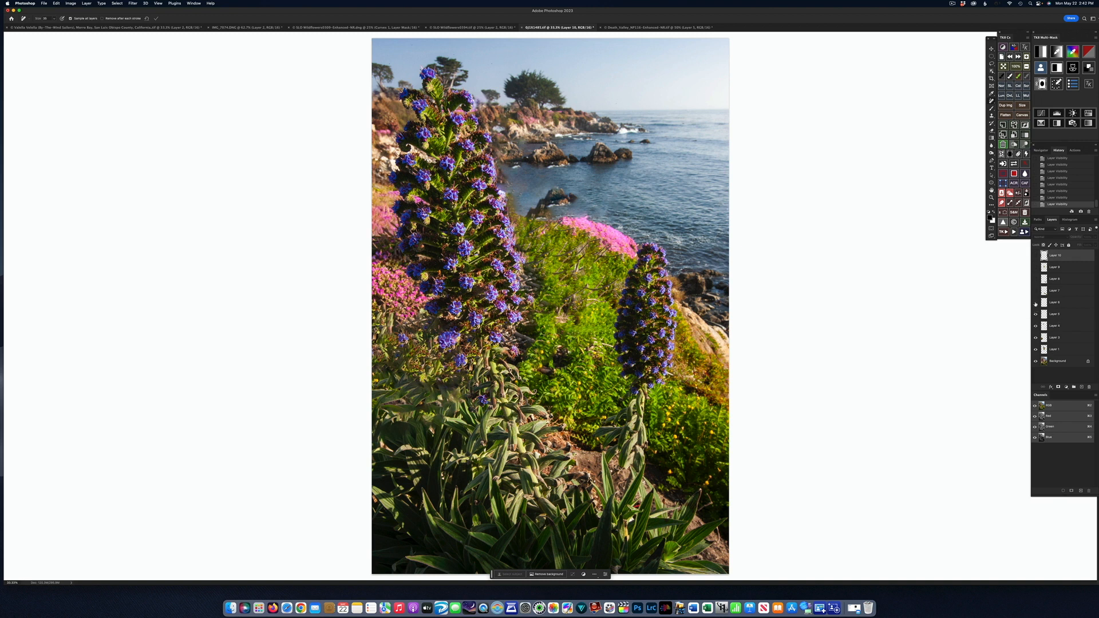
{"action": "left_click", "coordinate": [1036, 304]}
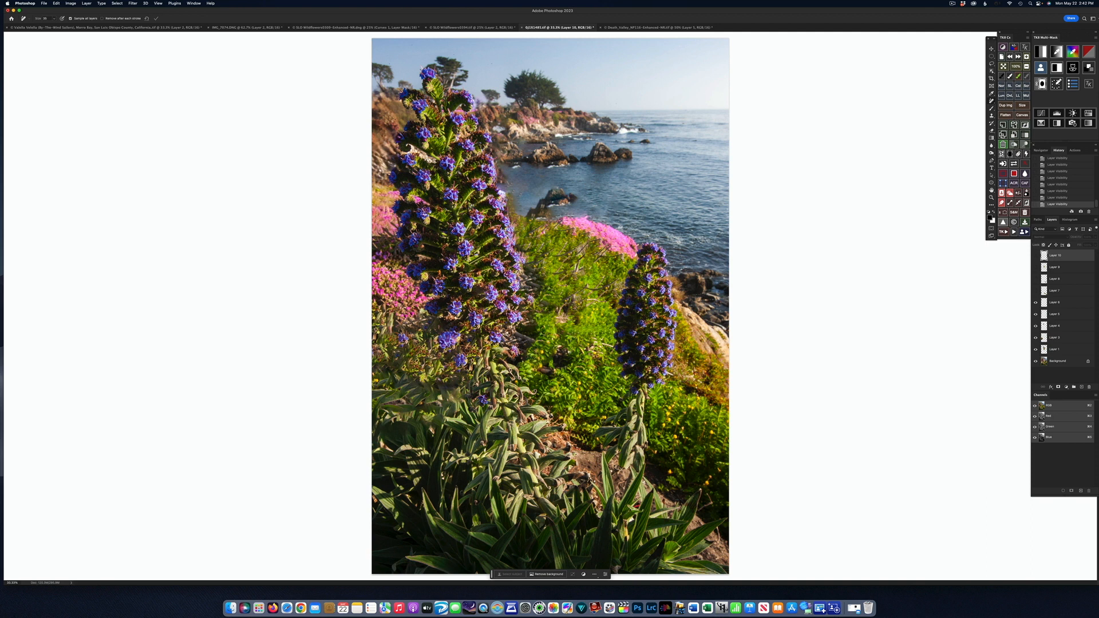
{"action": "left_click", "coordinate": [1037, 304]}
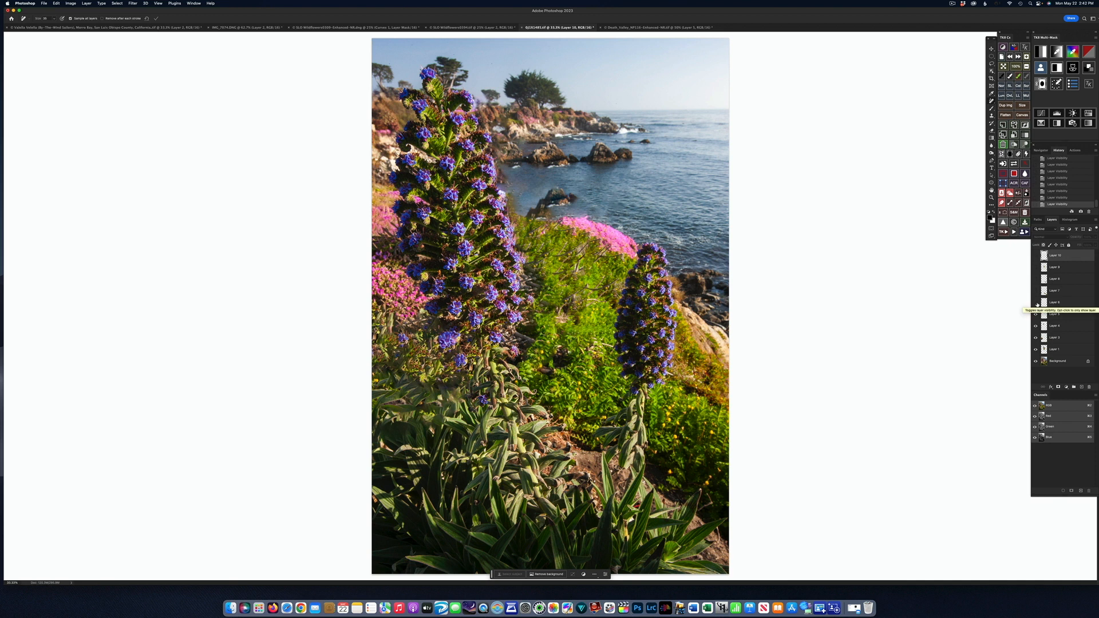
{"action": "left_click", "coordinate": [1037, 304]}
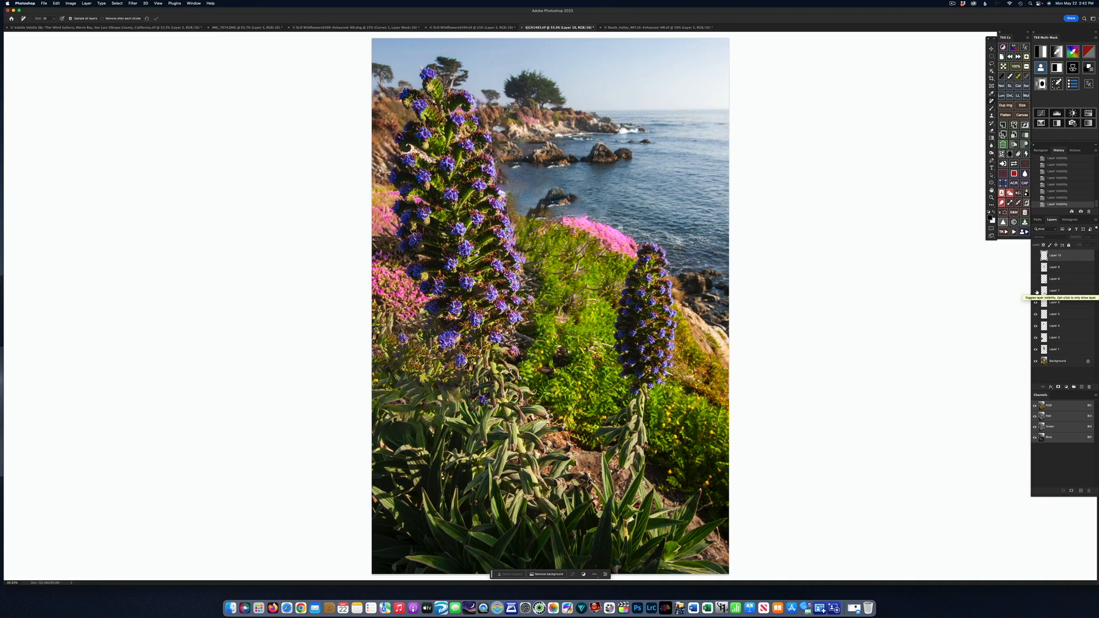
Show Layer 7 of the coastal photo, toggling it to compare the bare ground beside the lower leaves before and after.
{"action": "left_click", "coordinate": [1036, 291]}
{"action": "left_click", "coordinate": [1037, 291]}
{"action": "left_click", "coordinate": [1036, 291]}
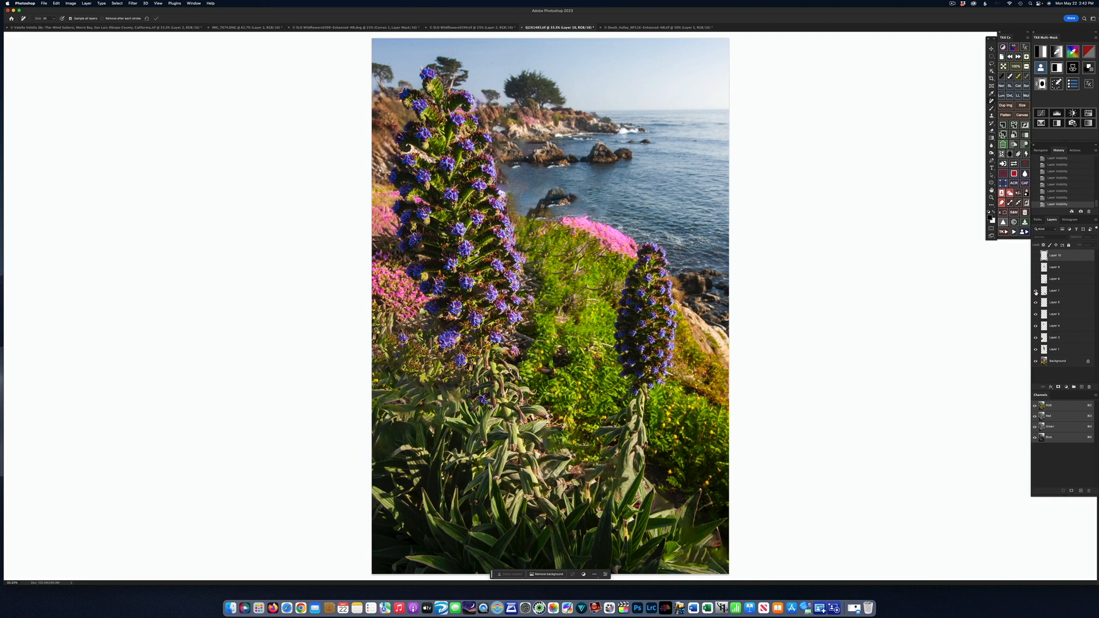
{"action": "left_click", "coordinate": [1035, 292]}
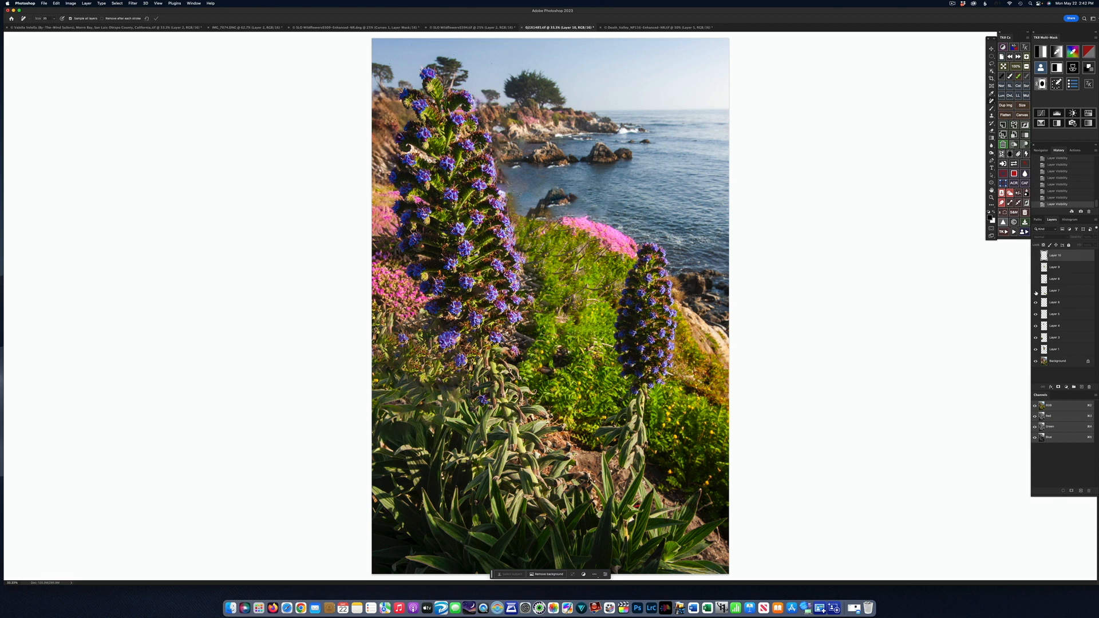
{"action": "left_click", "coordinate": [1035, 292]}
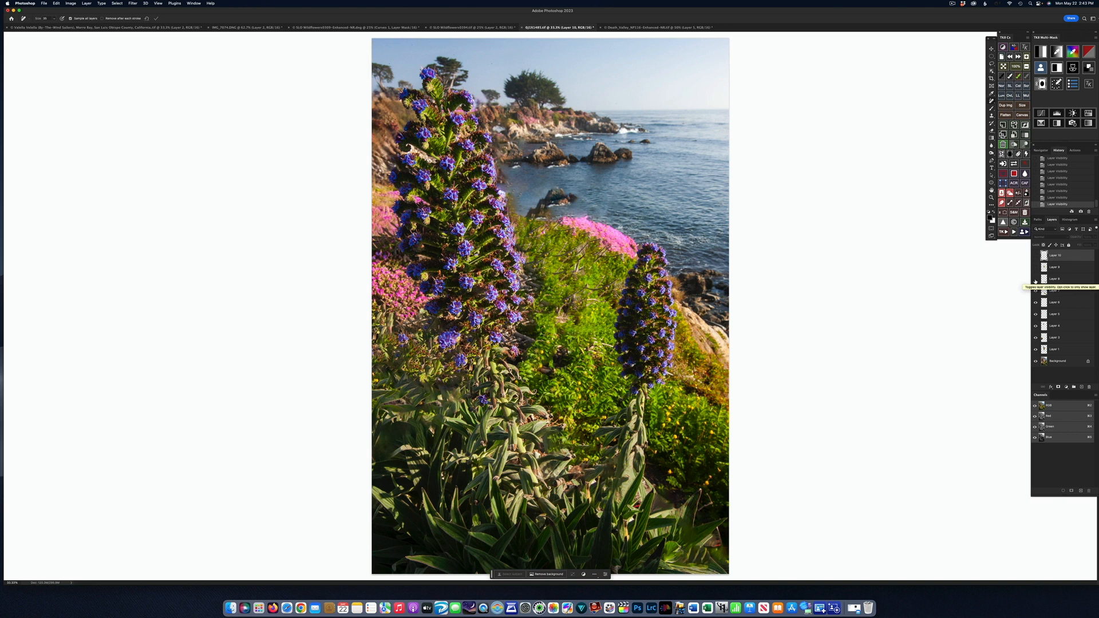
Show Layer 8 of the coastal photo, toggling it repeatedly to compare its retouching before and after.
{"action": "left_click", "coordinate": [1036, 280]}
{"action": "left_click", "coordinate": [1036, 280]}
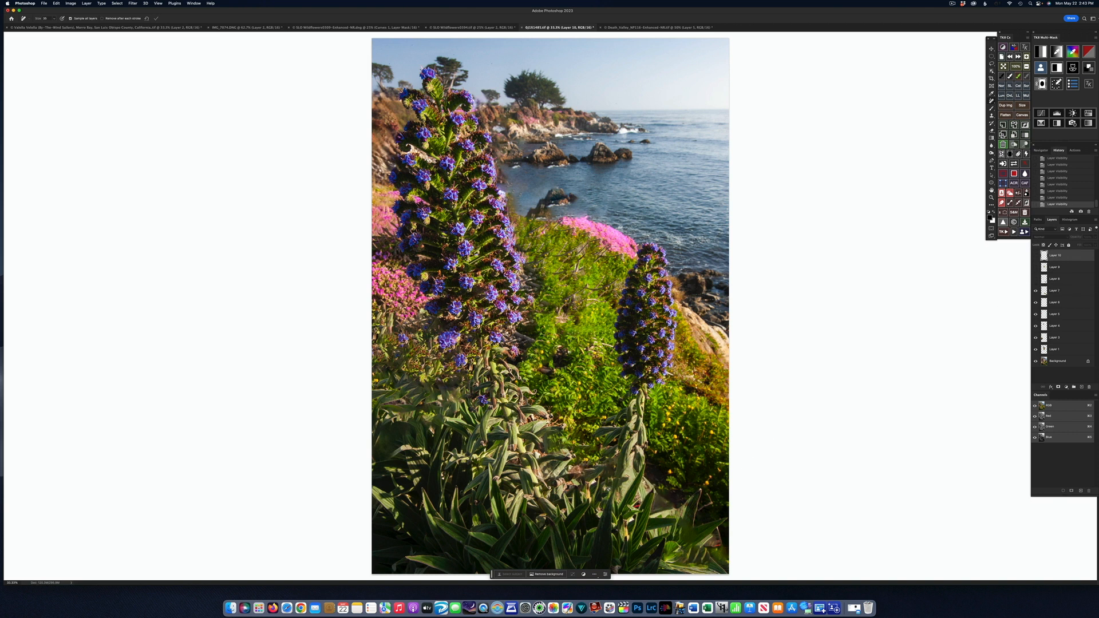
{"action": "left_click", "coordinate": [1035, 280]}
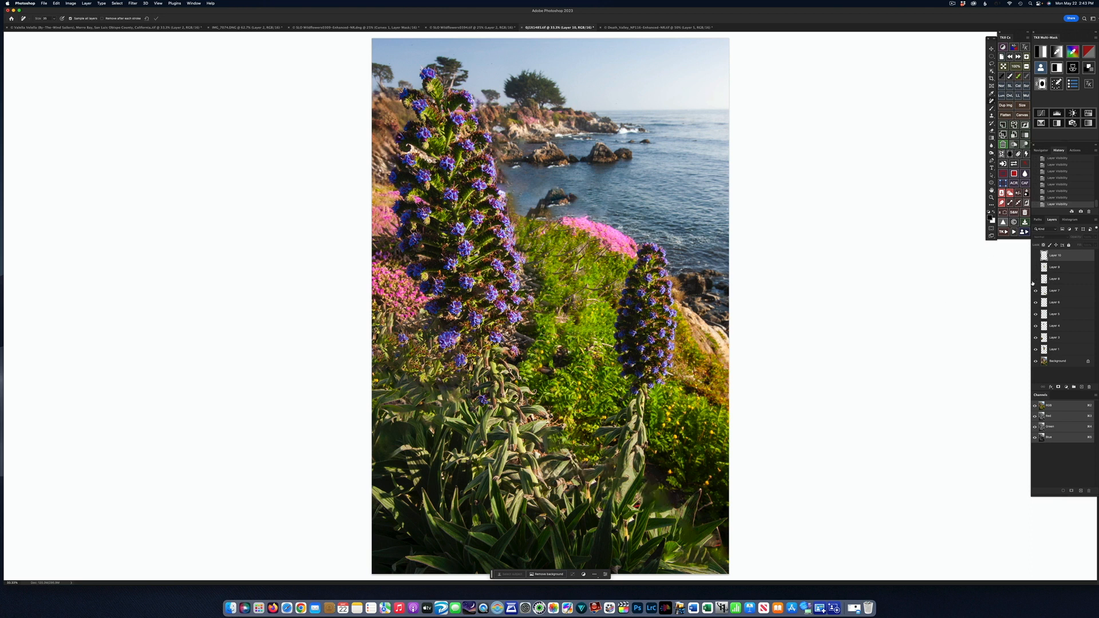
{"action": "left_click", "coordinate": [1034, 280]}
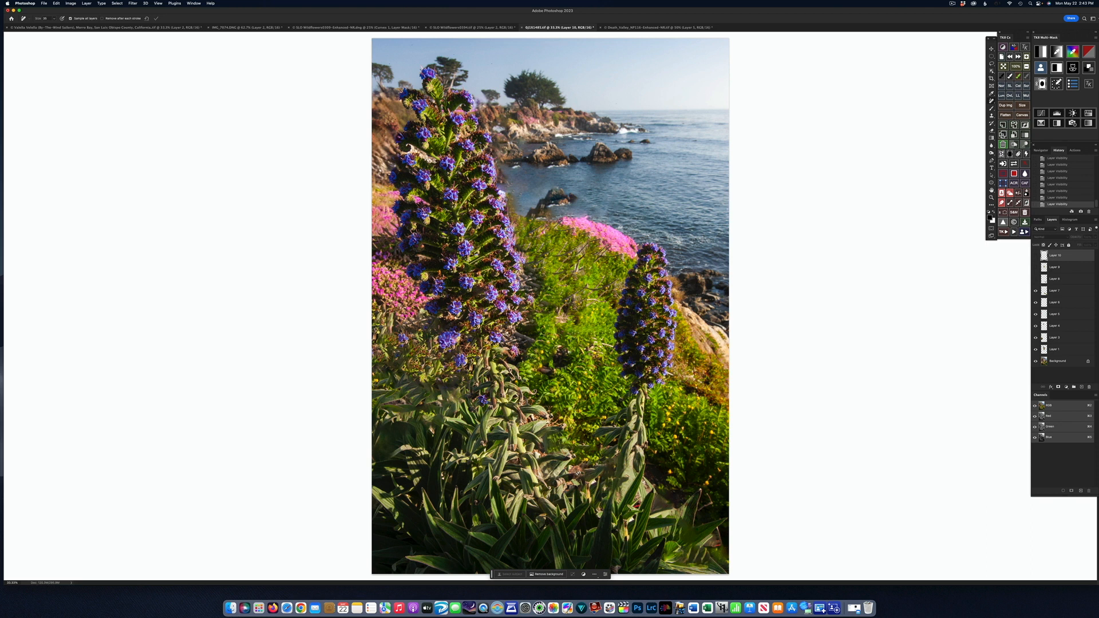
{"action": "left_click", "coordinate": [1034, 280]}
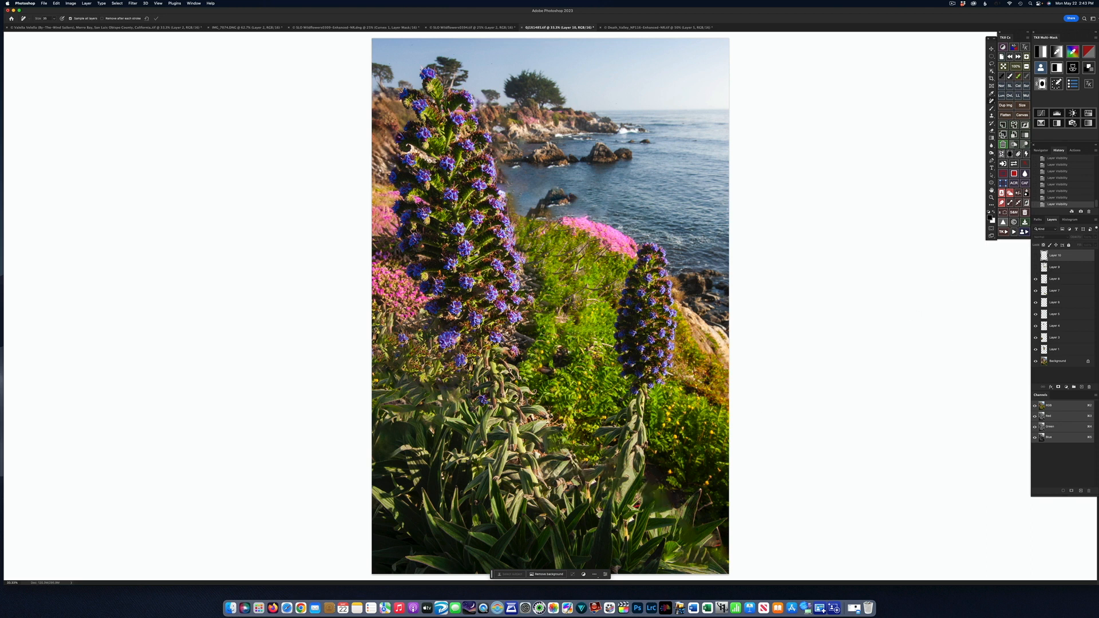
Show Layer 9 and Layer 10 of the coastal photo, toggling Layer 9 to compare the dead twigs in the green shrubs.
{"action": "left_click", "coordinate": [1035, 267]}
{"action": "left_click", "coordinate": [1035, 268]}
{"action": "left_click", "coordinate": [1035, 267]}
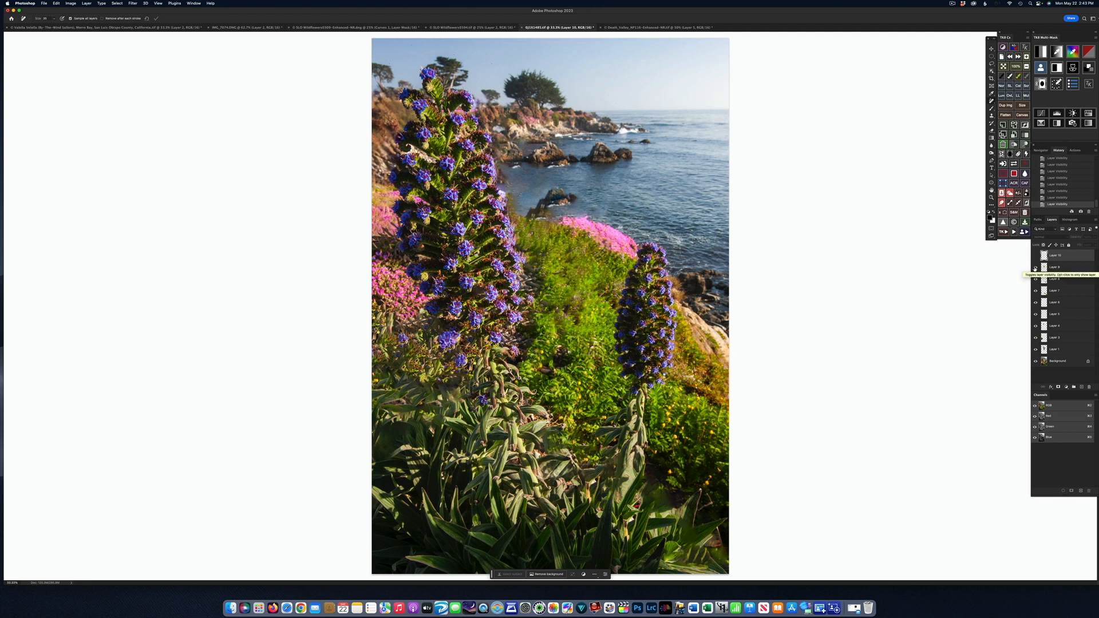
{"action": "left_click", "coordinate": [1036, 268]}
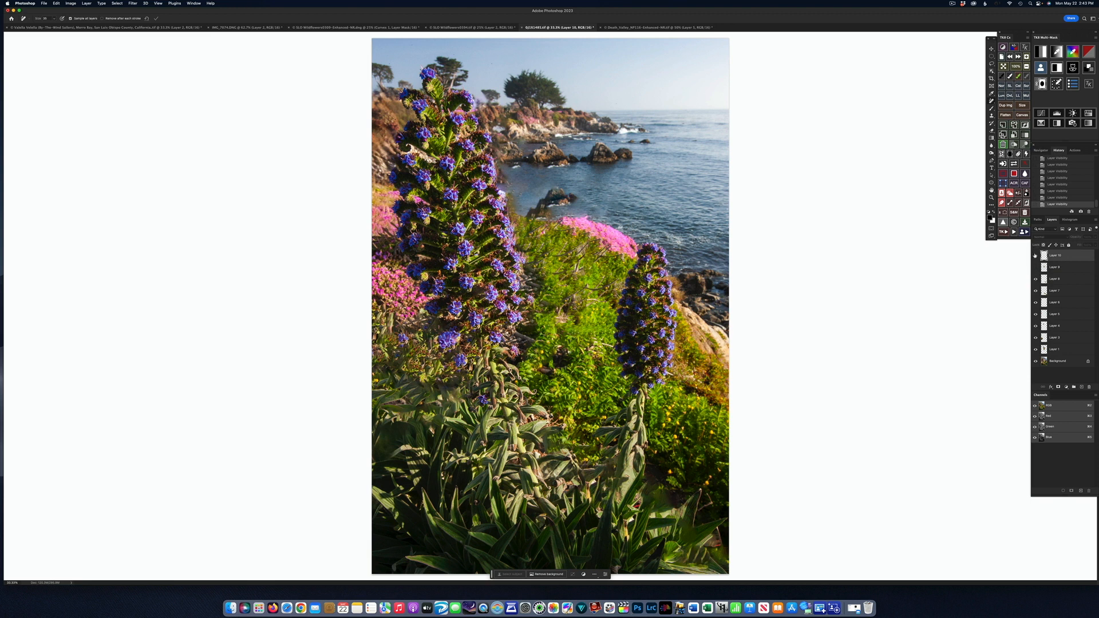
{"action": "left_click", "coordinate": [1035, 257]}
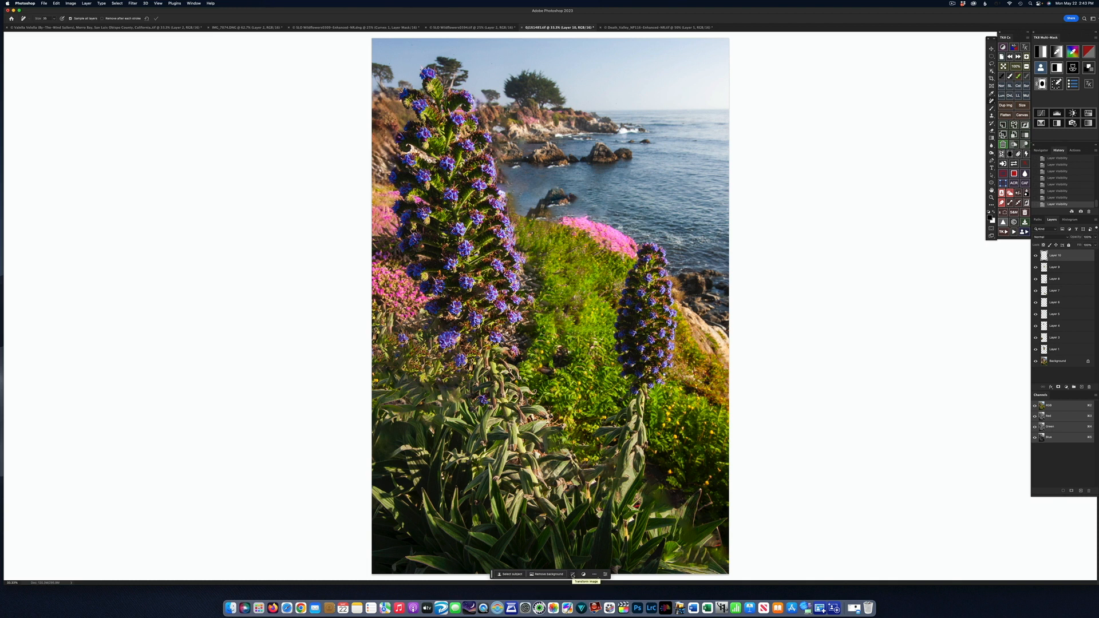
Try the contextual task bar's shortcuts to the Adjustments and Properties panels, closing both panels again.
{"action": "left_click", "coordinate": [583, 575]}
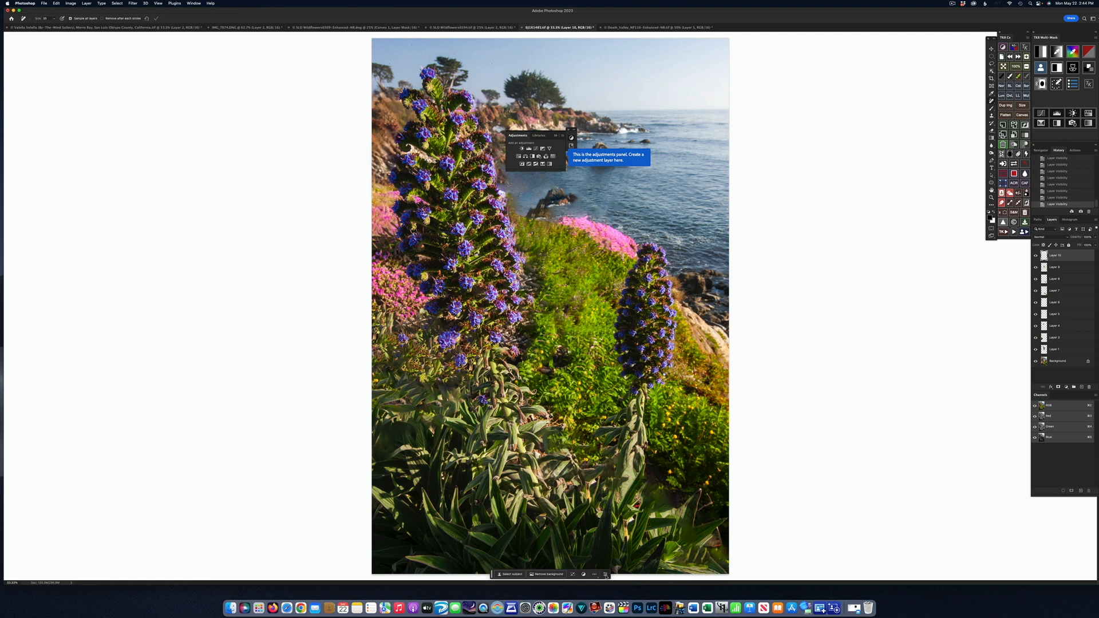
{"action": "left_click", "coordinate": [606, 575]}
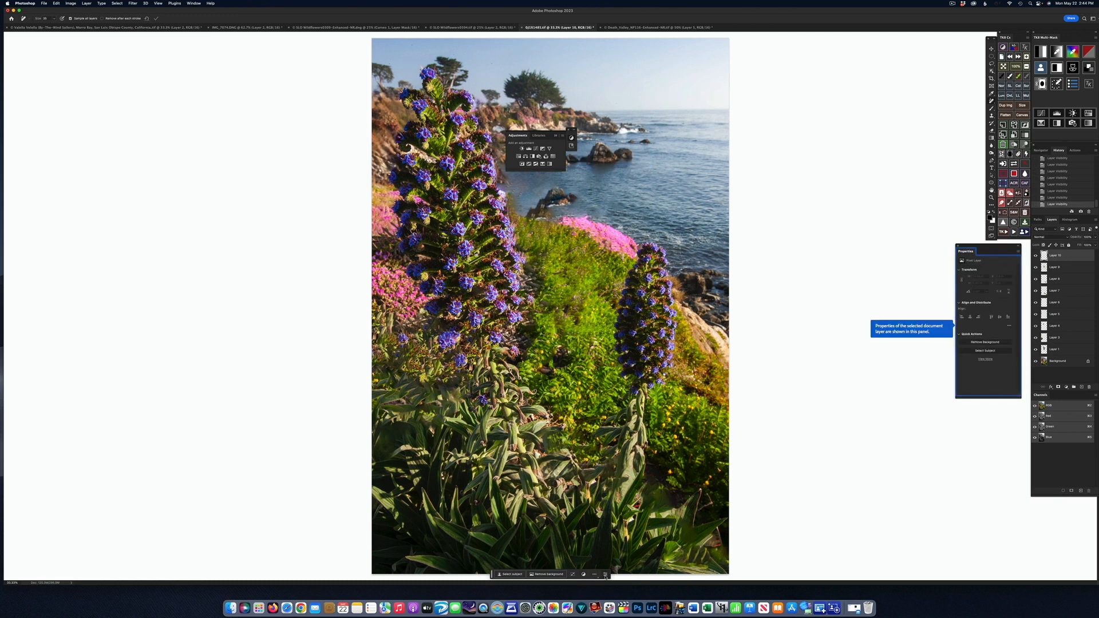
{"action": "left_click", "coordinate": [958, 246]}
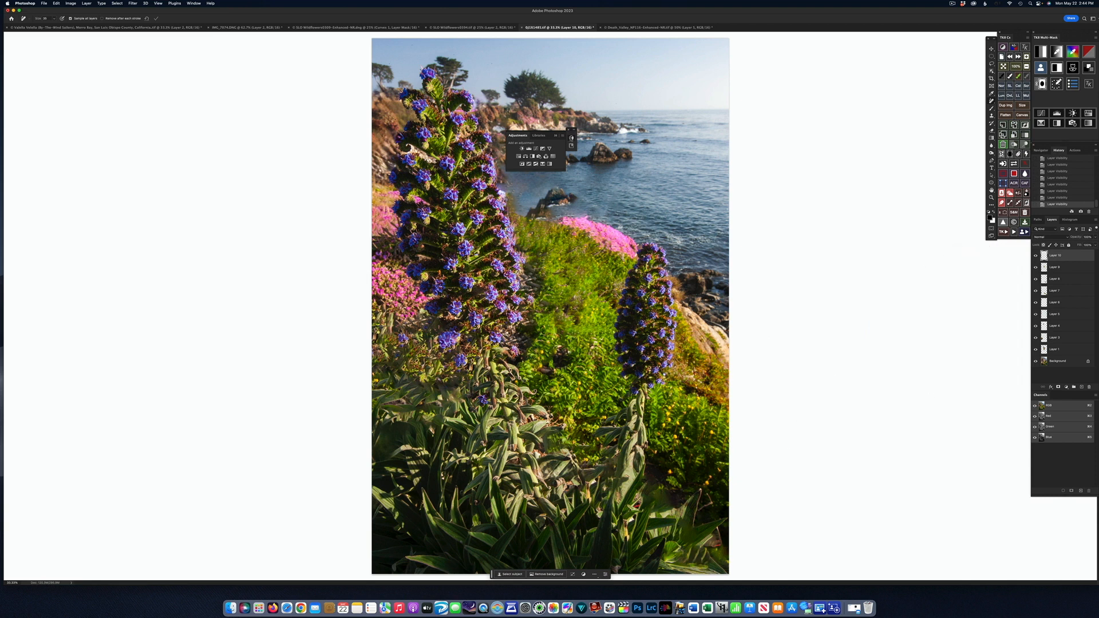
{"action": "left_click", "coordinate": [569, 130]}
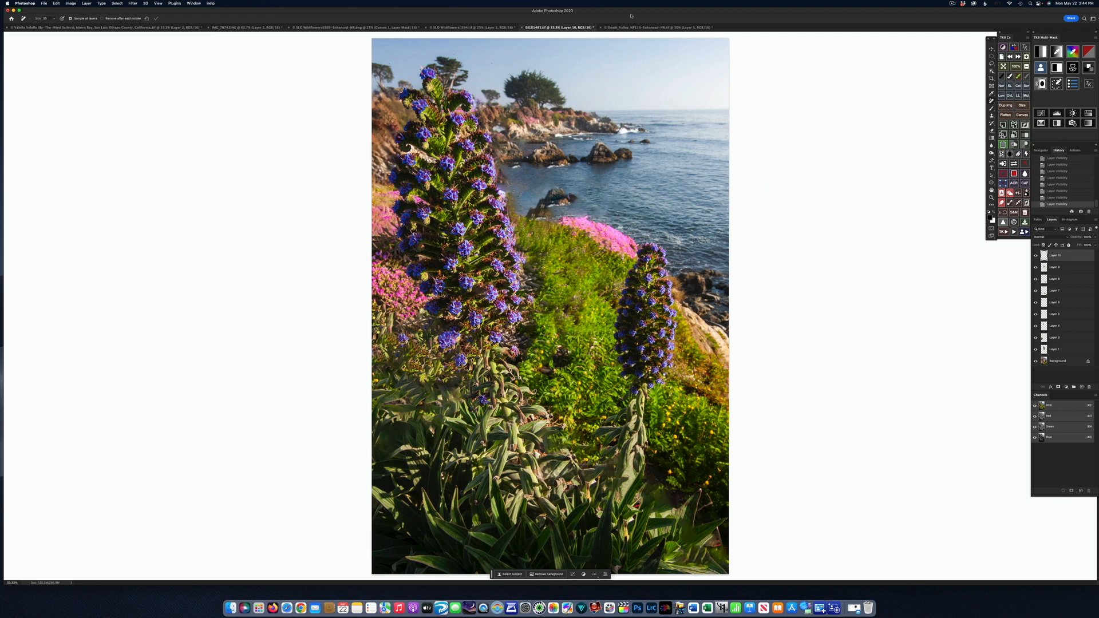
Switch to the Death Valley dunes photo and show Layer 1, toggling it to compare the shaded dune with and without the small plants.
{"action": "left_click", "coordinate": [644, 27]}
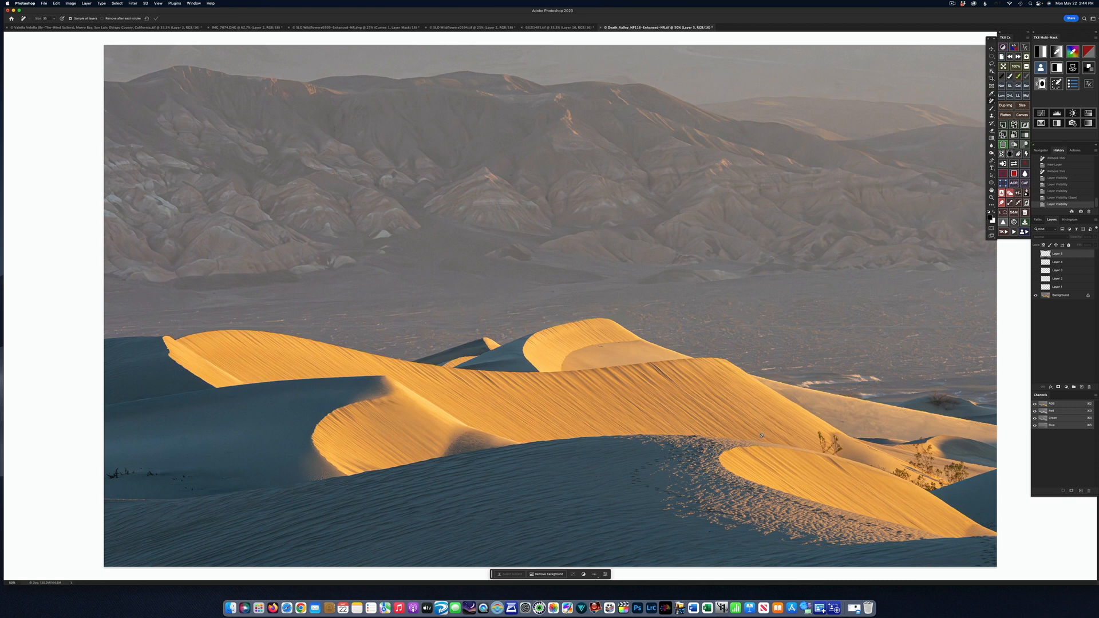
{"action": "left_click", "coordinate": [1036, 287]}
{"action": "left_click", "coordinate": [1034, 287]}
{"action": "left_click", "coordinate": [1035, 288]}
Show Layer 2 and Layer 3 of the dunes photo to compare the footprint retouching on the foreground dune.
{"action": "left_click", "coordinate": [1035, 279]}
{"action": "left_click", "coordinate": [1035, 279]}
{"action": "left_click", "coordinate": [1035, 279]}
{"action": "left_click", "coordinate": [775, 425]}
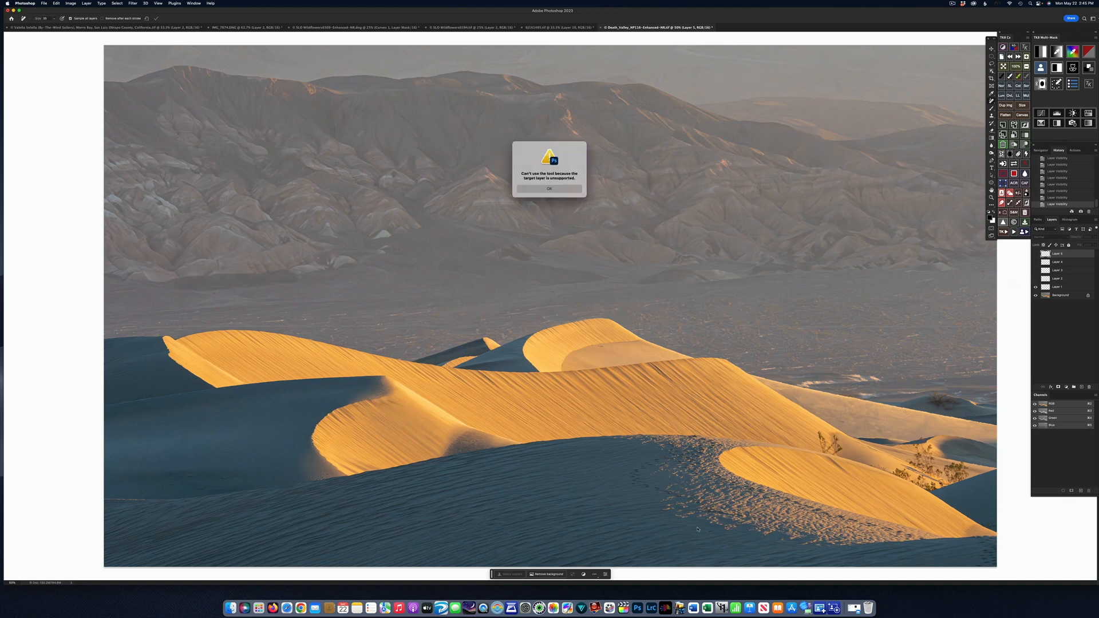
{"action": "left_click", "coordinate": [576, 188]}
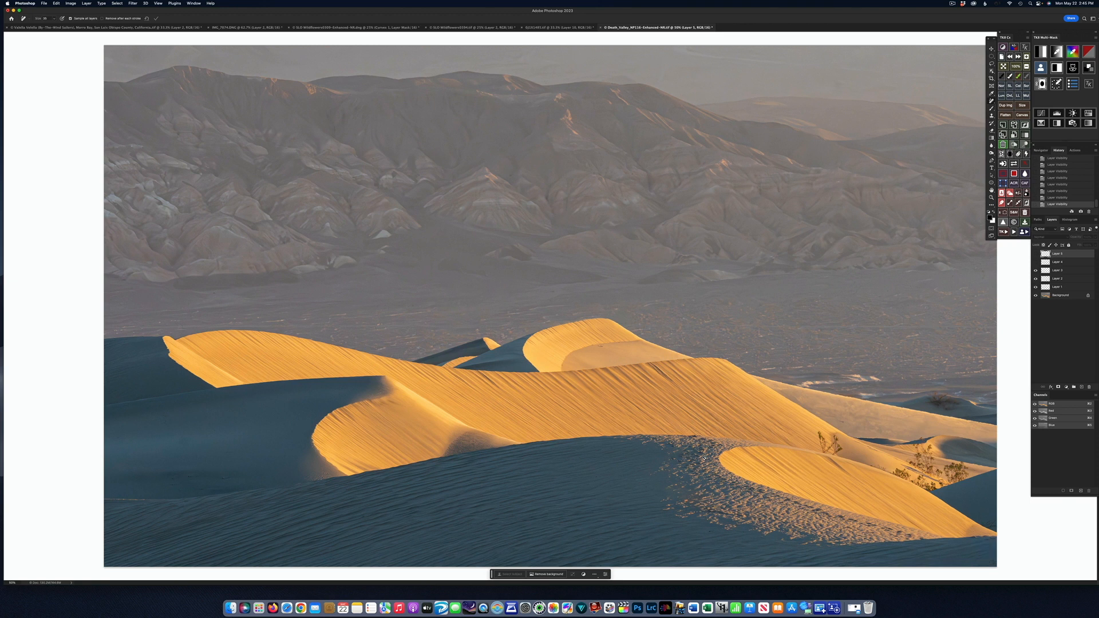
Show Layer 4 of the dunes photo, toggling it to compare its retouching before and after.
{"action": "left_click", "coordinate": [1036, 262]}
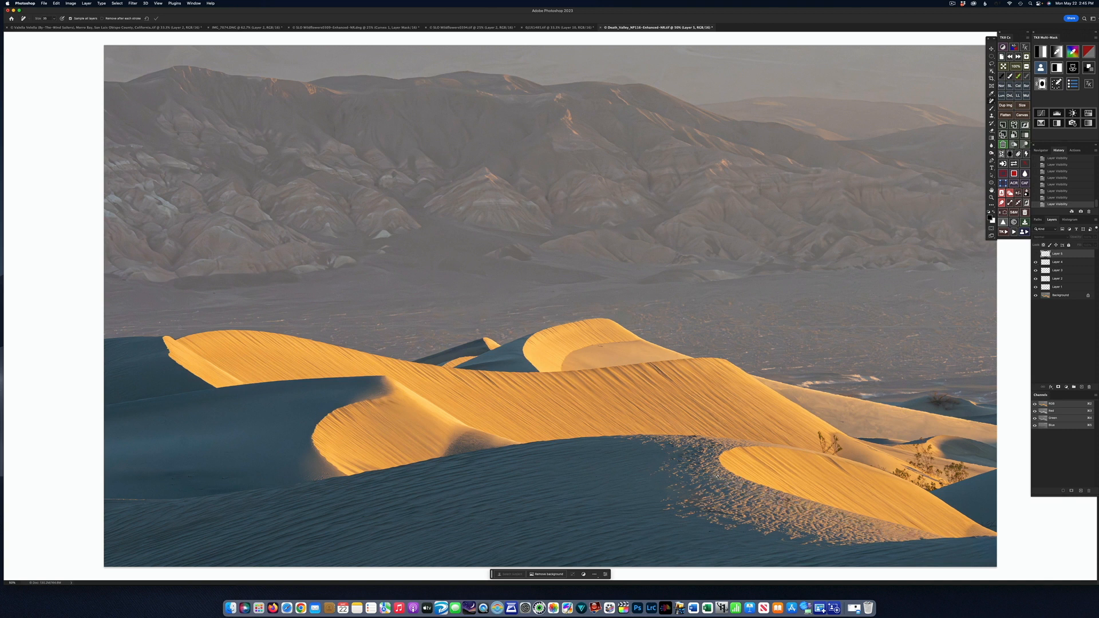
{"action": "left_click", "coordinate": [1036, 262]}
{"action": "left_click", "coordinate": [1035, 262]}
Show Layer 5 and compare the original Background layer alone with the fully retouched dunes photo, ending with all layers visible.
{"action": "left_click", "coordinate": [1036, 254]}
{"action": "left_click", "coordinate": [1035, 295], "text": "alt"}
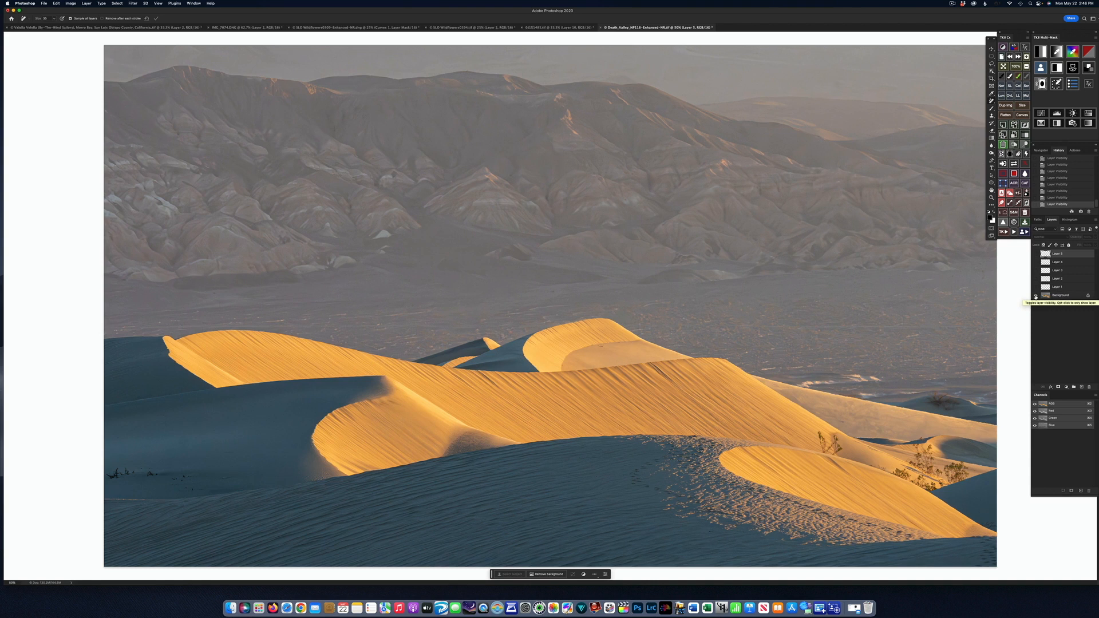
{"action": "left_click", "coordinate": [1035, 296], "text": "alt"}
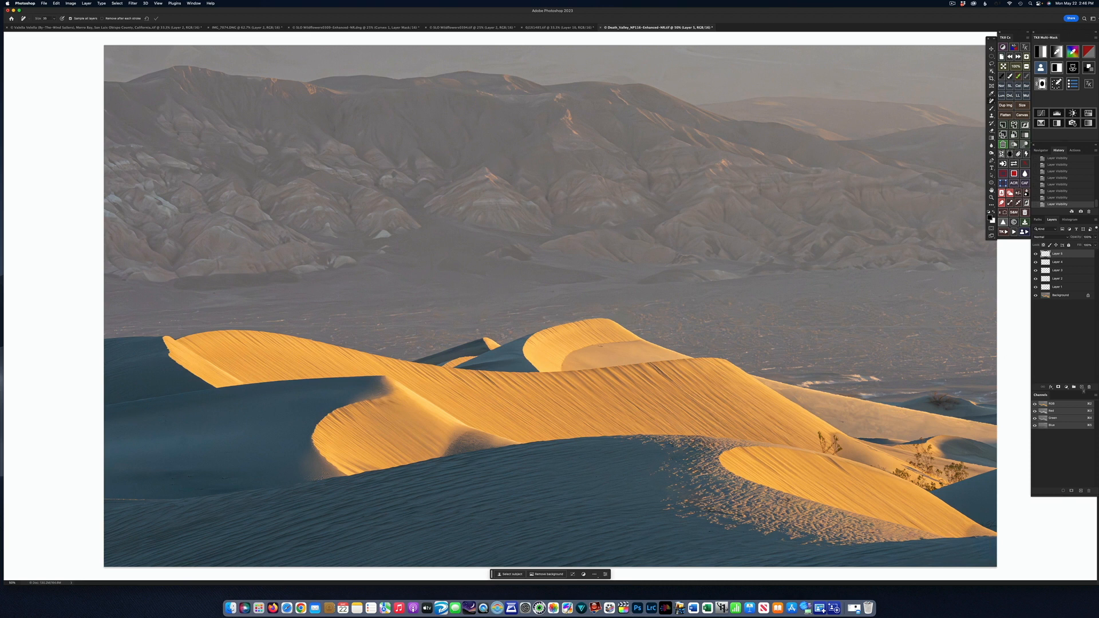
Add a new layer and remove the small bush on the sunlit dune's edge using an enlarged Remove Tool brush.
{"action": "left_click", "coordinate": [1081, 387]}
{"action": "key", "text": "bracketright"}
{"action": "key", "text": "bracketright"}
{"action": "key", "text": "bracketright"}
{"action": "key", "text": "bracketright"}
{"action": "mouse_move", "coordinate": [818, 433]}
{"action": "left_mouse_down"}
{"action": "mouse_move", "coordinate": [825, 450]}
{"action": "mouse_move", "coordinate": [834, 437]}
{"action": "mouse_move", "coordinate": [833, 452]}
{"action": "left_mouse_up"}
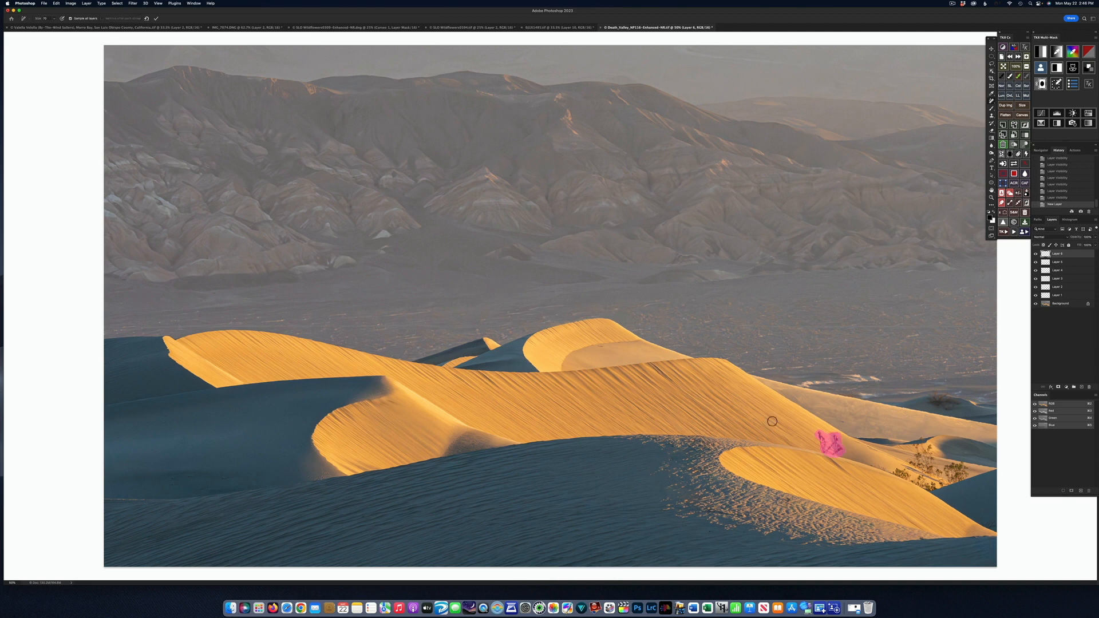
{"action": "left_click", "coordinate": [155, 19]}
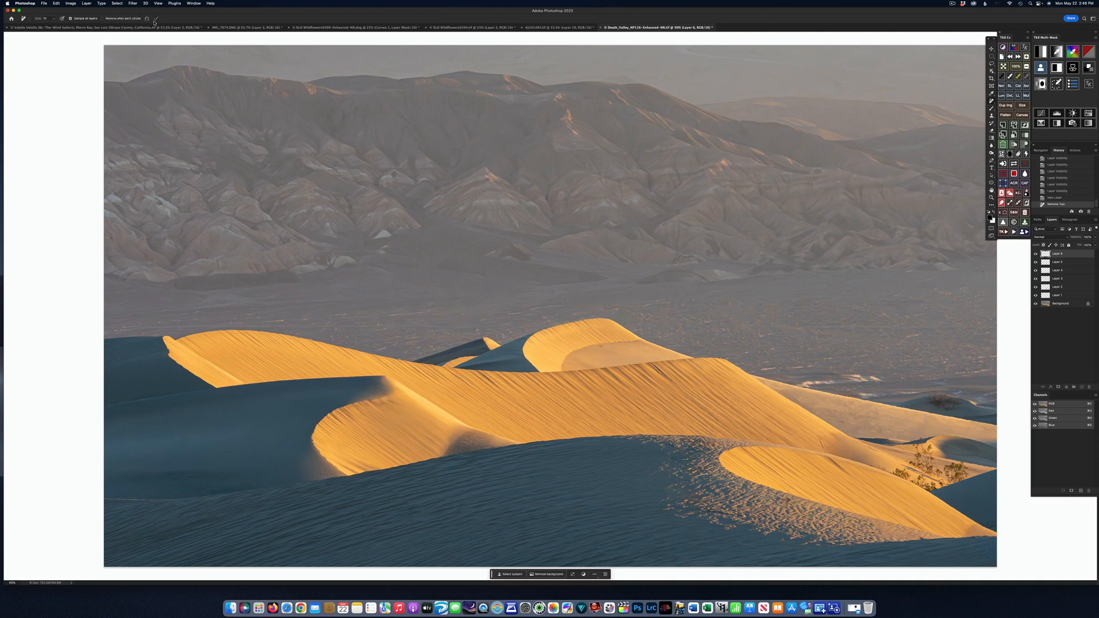
Toggle Layer 6 to compare the sunlit dune with and without the small bush.
{"action": "left_click", "coordinate": [1035, 254]}
{"action": "left_click", "coordinate": [1035, 254]}
{"action": "left_click", "coordinate": [1035, 255]}
Switch to the Creative Cloud desktop app and view the available app updates.
{"action": "left_click", "coordinate": [973, 4]}
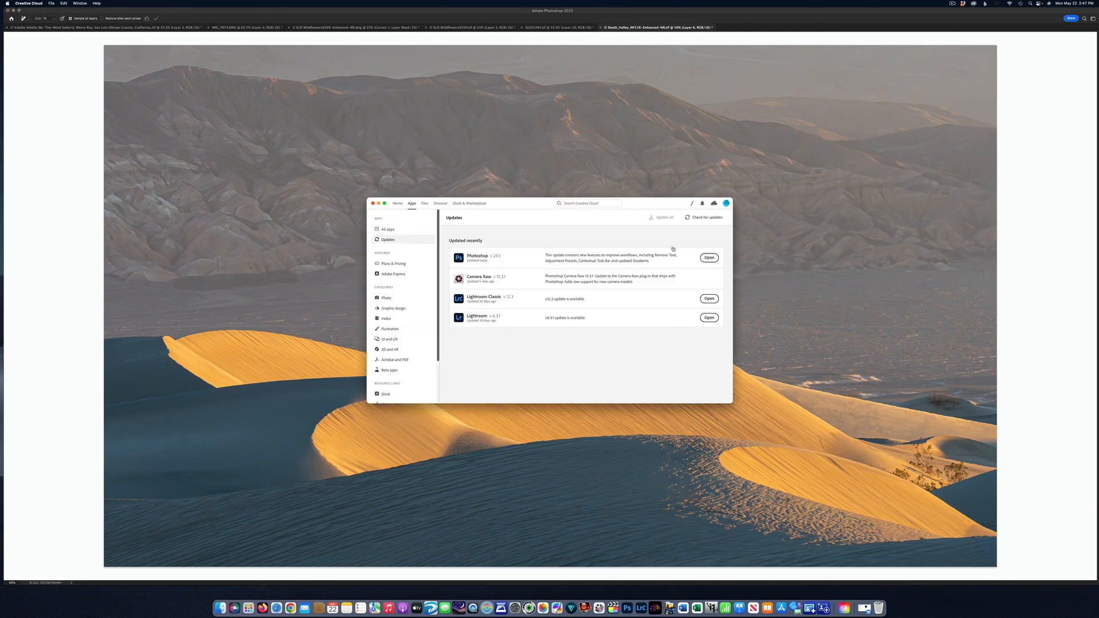